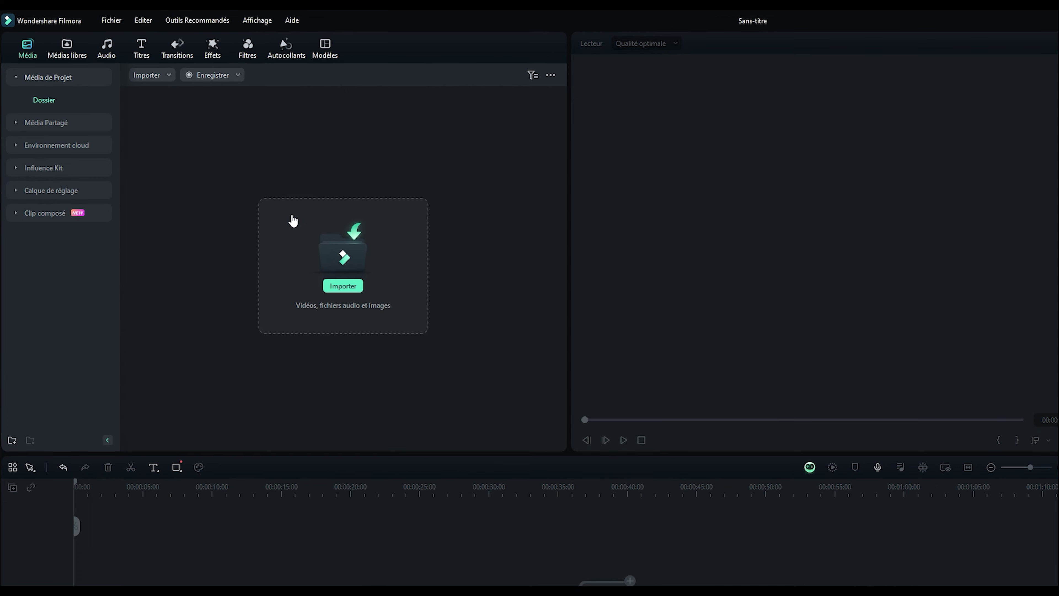
Import the desktop files vidéo test.mp4, gameplay.mp4 and audio .mp3 into the project media.
click(343, 287)
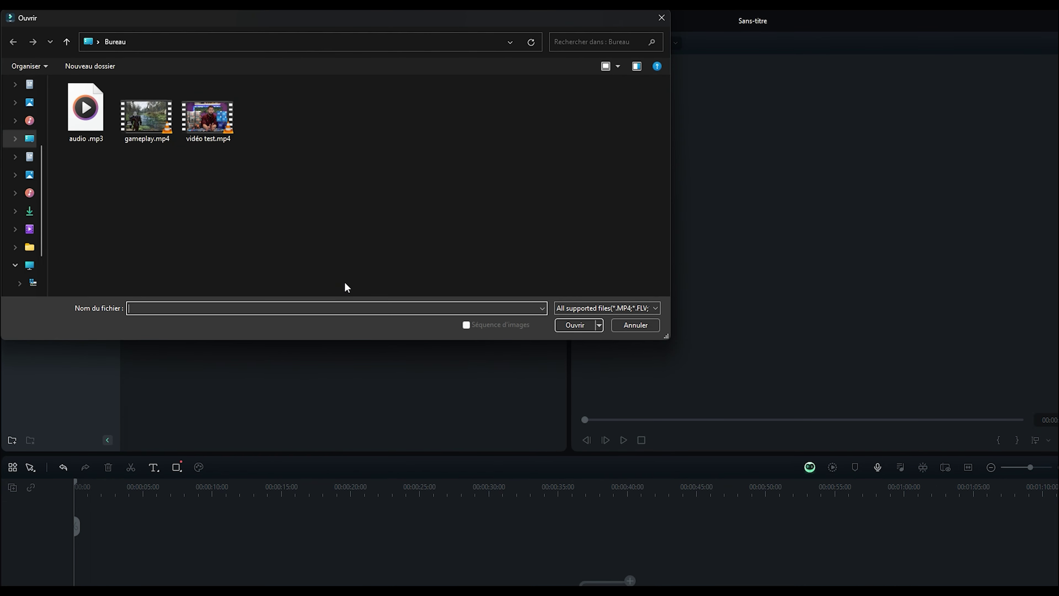
click(209, 117)
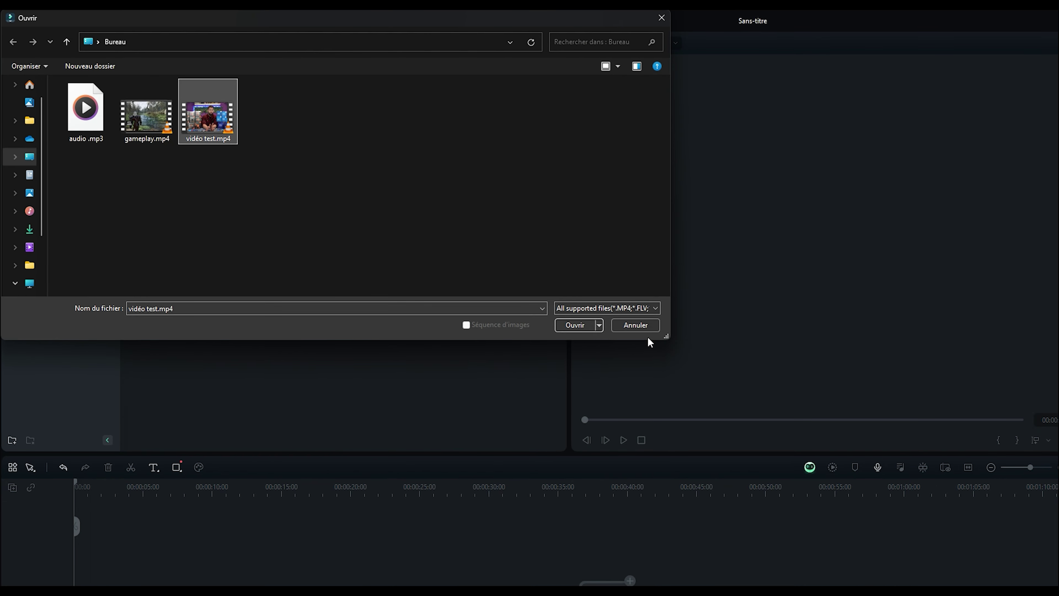
click(573, 325)
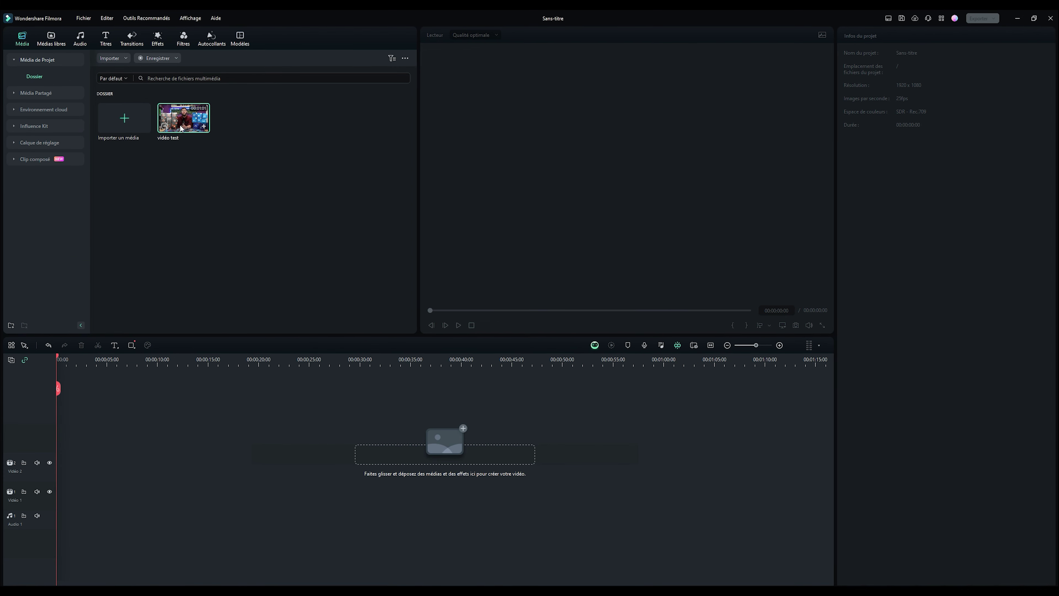
key(super+e)
drag(466, 223, 247, 151)
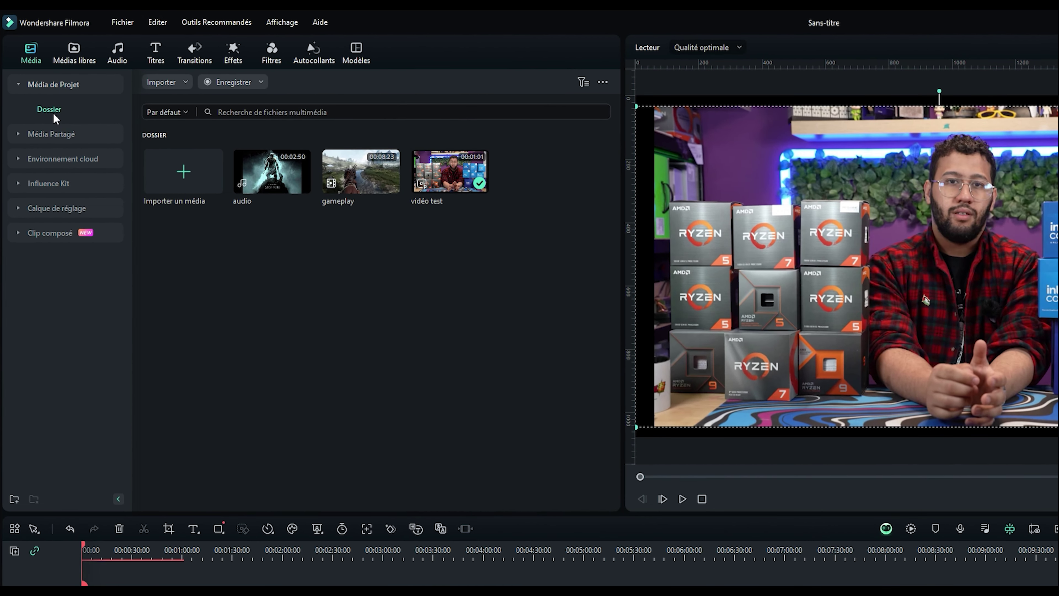
Create a project media folder named "scene 1" and move the vidéo test clip into it.
right_click(89, 110)
click(122, 136)
text(sc)
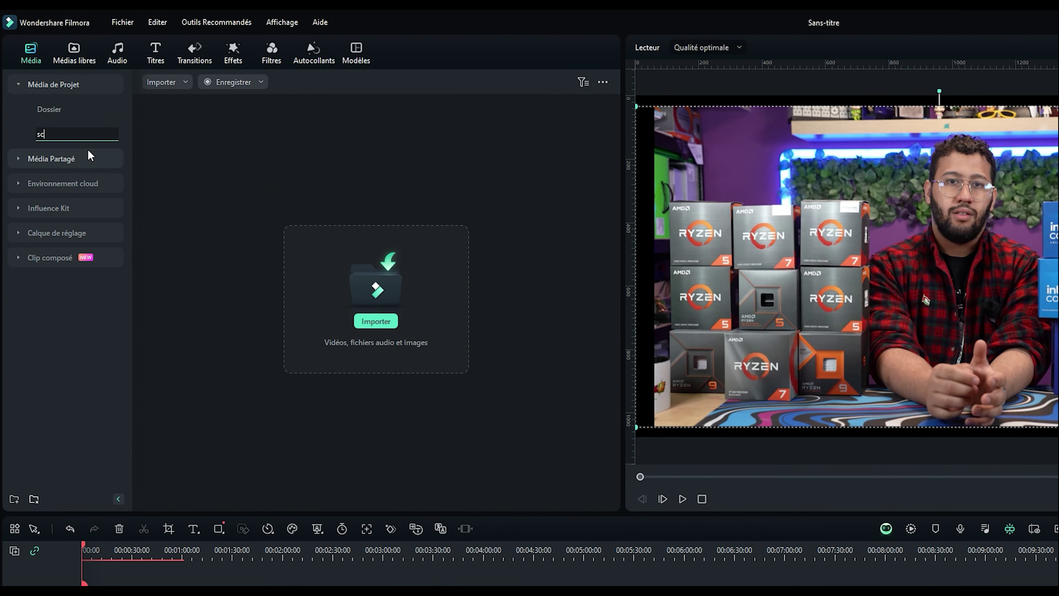
text(ene 1)
key(Return)
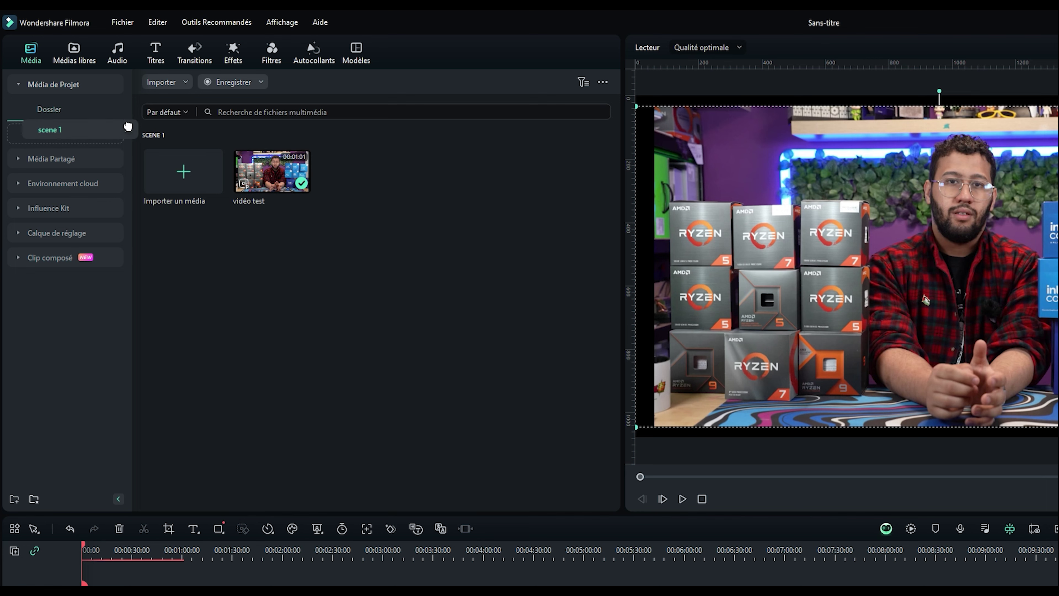
drag(118, 111, 118, 140)
Delete the scene 1 folder from the project media.
right_click(46, 134)
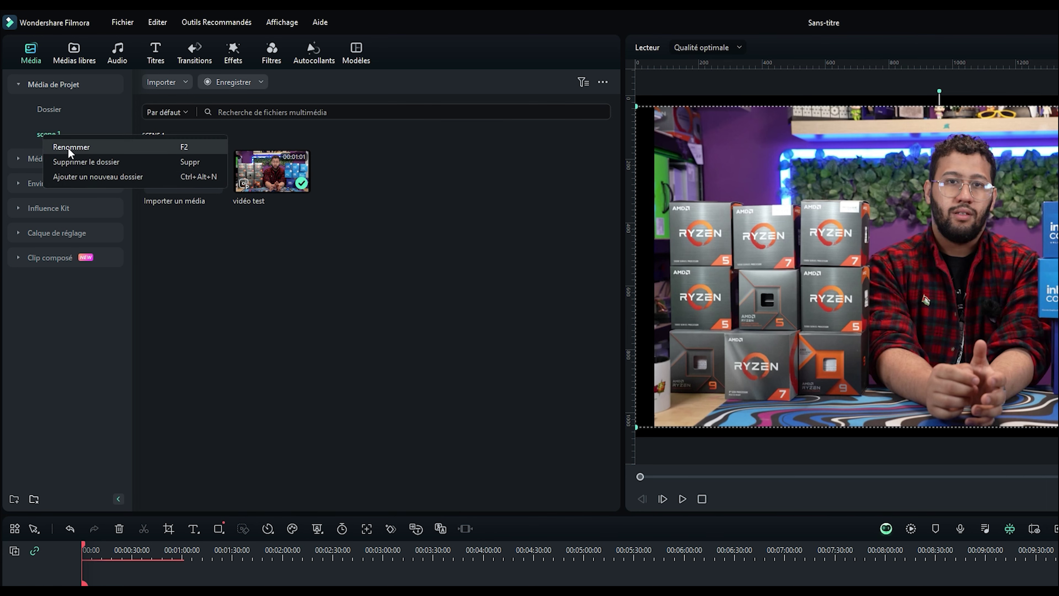
click(210, 166)
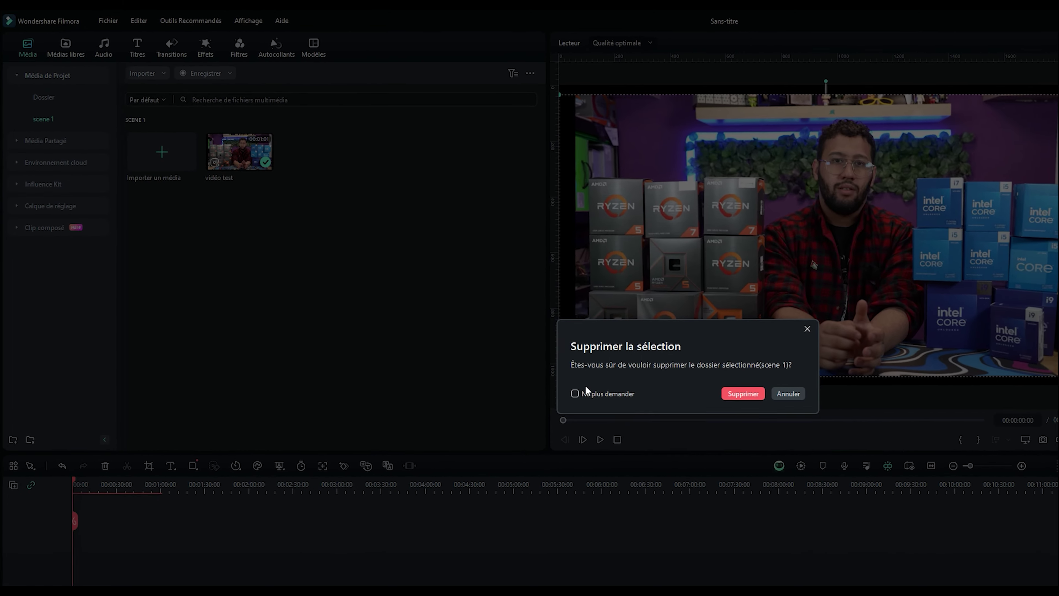
click(654, 447)
click(631, 338)
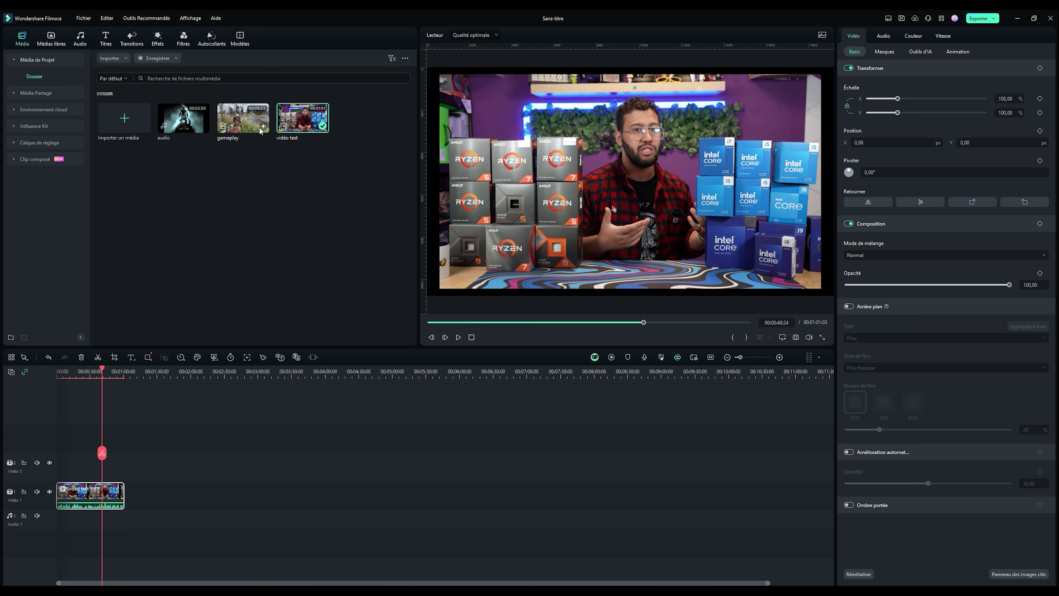
Place the gameplay clip on track Vidéo 2 after the vidéo test clip and cut off everything beyond 00:02:43:04.
drag(243, 121, 139, 463)
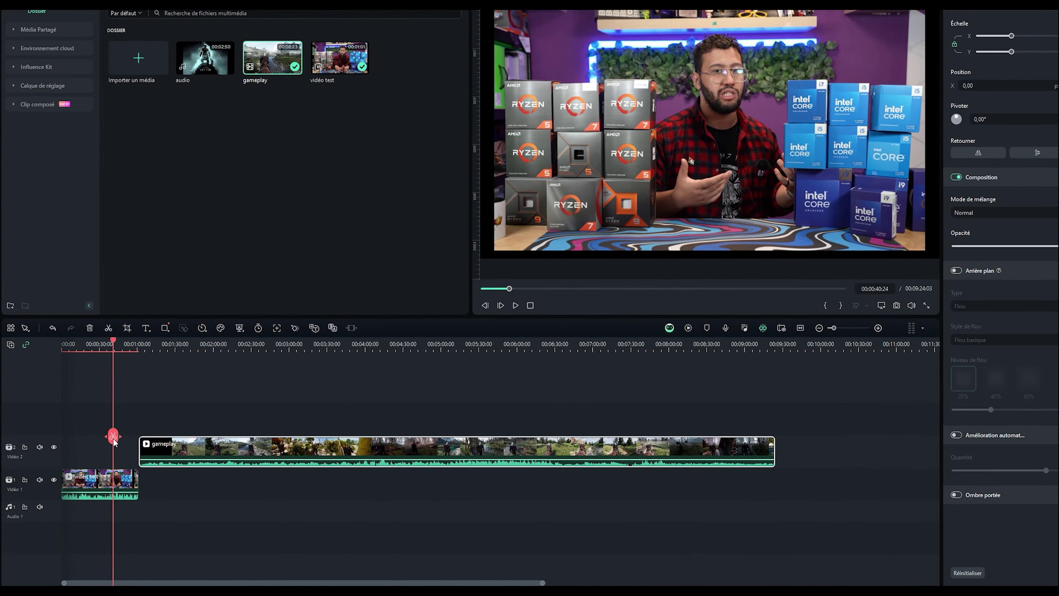
drag(103, 451, 253, 424)
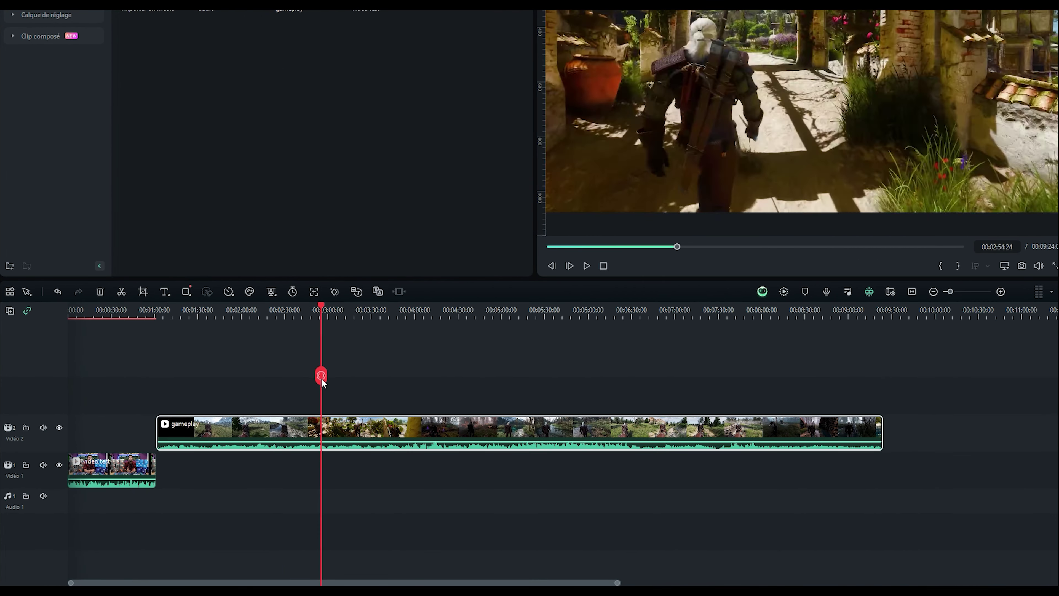
drag(321, 378, 304, 429)
click(304, 424)
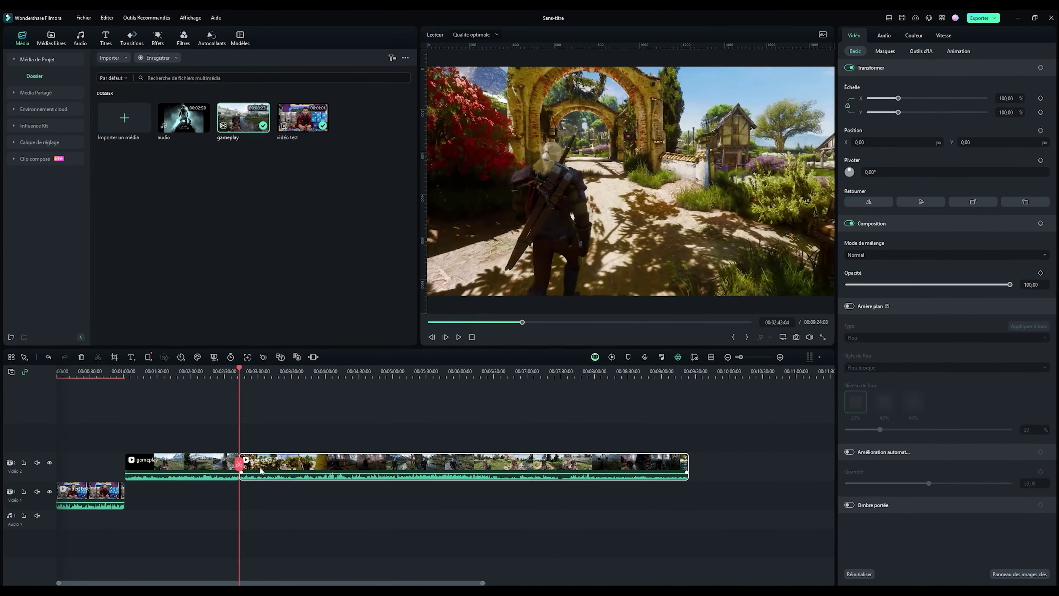
drag(260, 471, 294, 471)
key(Delete)
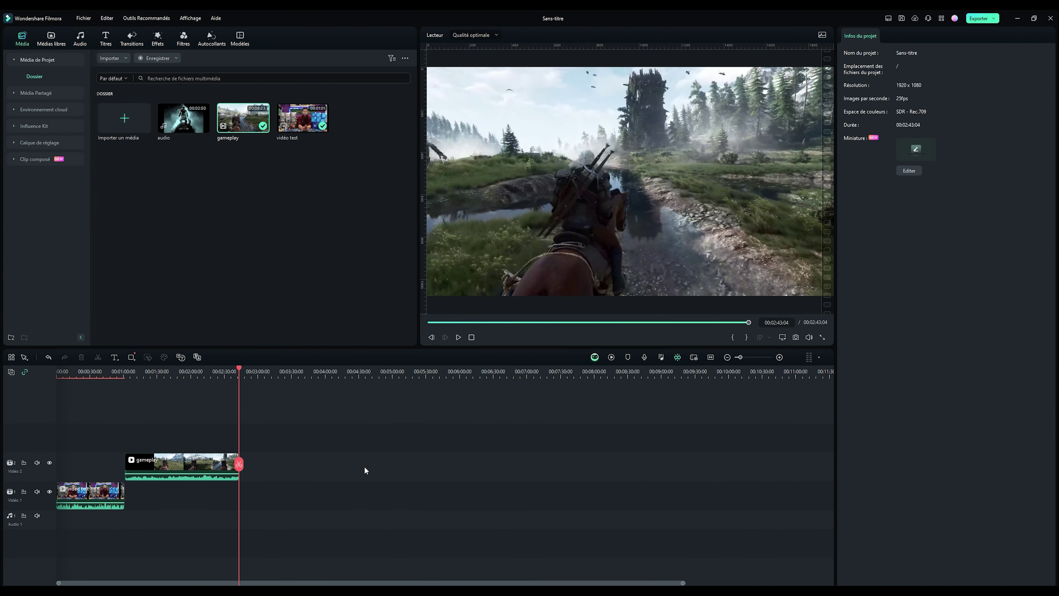
Split the vidéo test clip into three pieces using the quick split mode and a cut at 00:00:20:17.
click(110, 367)
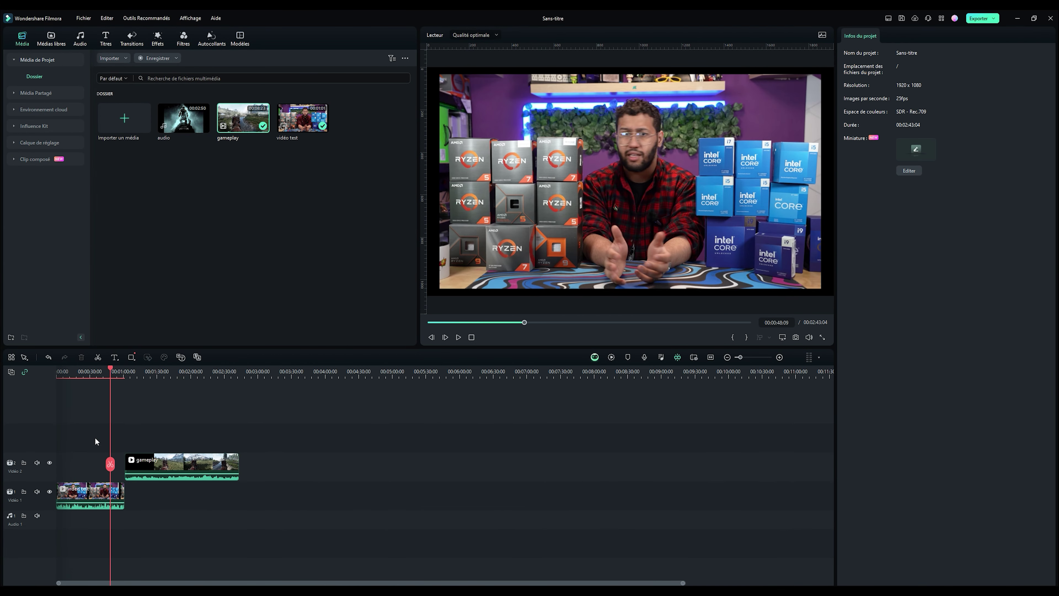
click(89, 370)
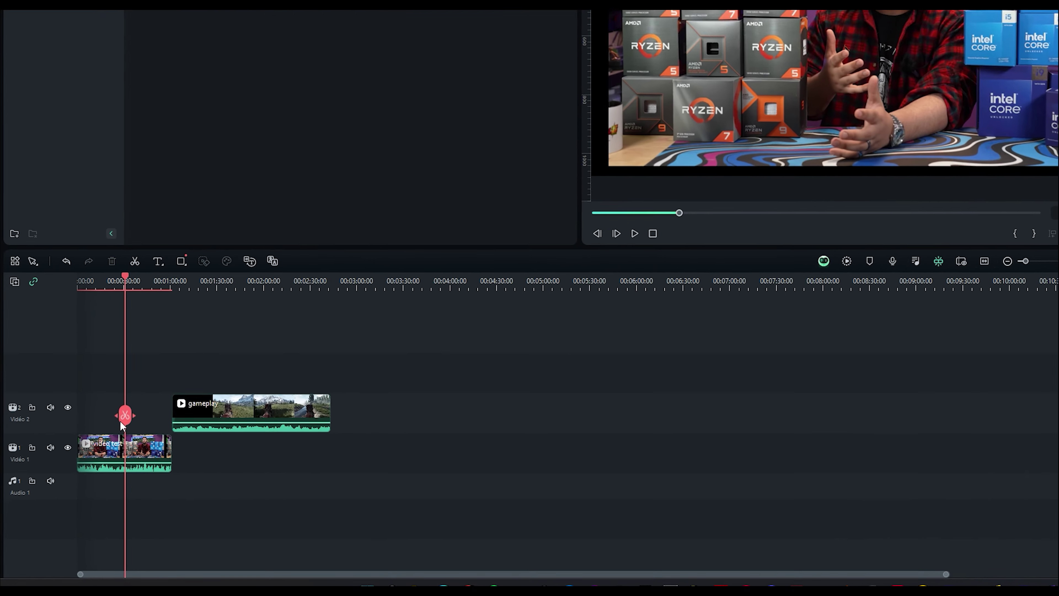
click(37, 201)
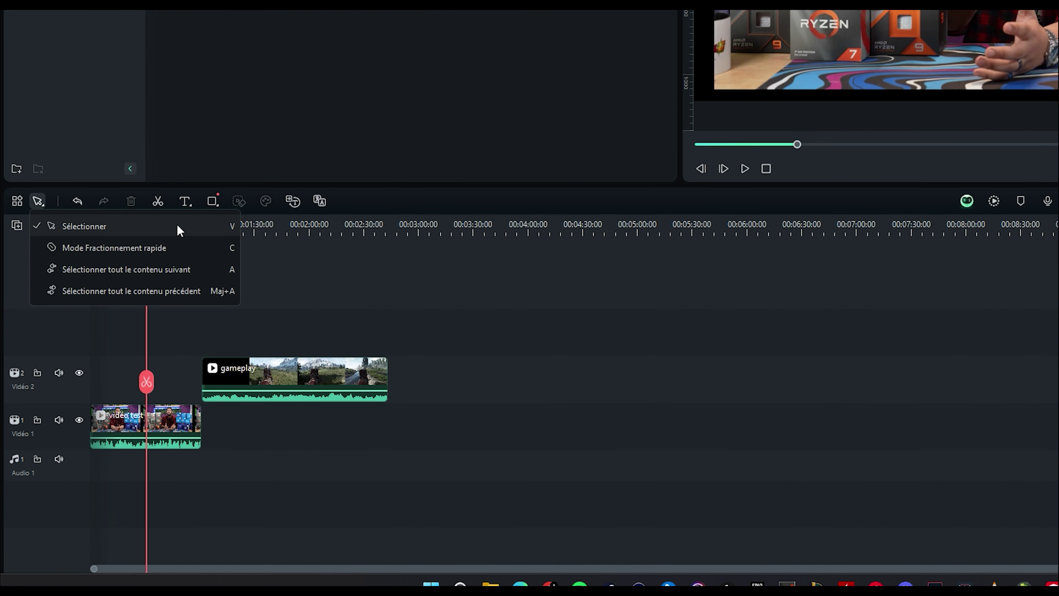
click(231, 255)
click(161, 421)
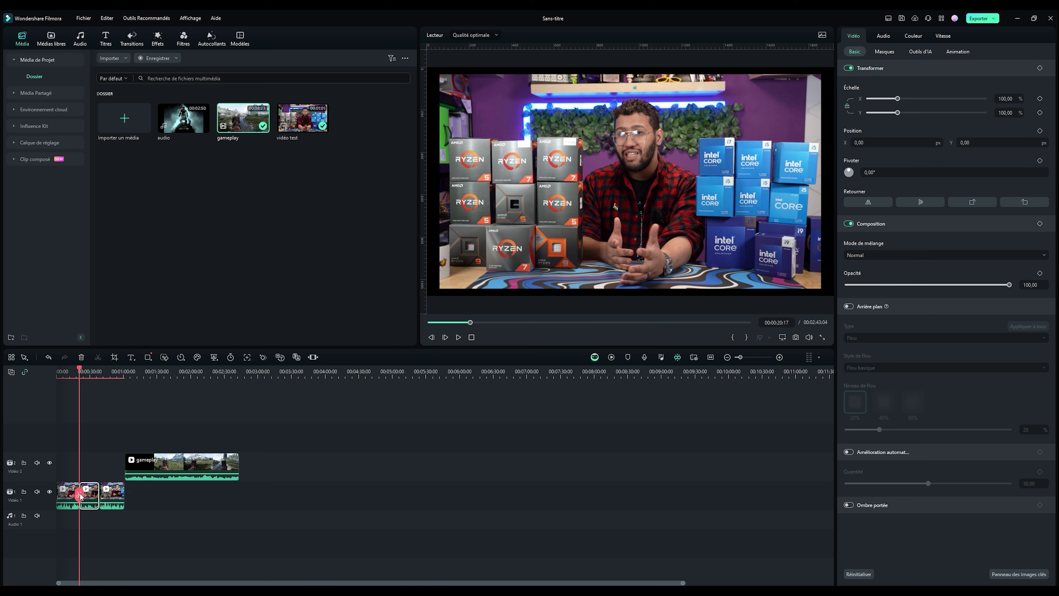
click(79, 494)
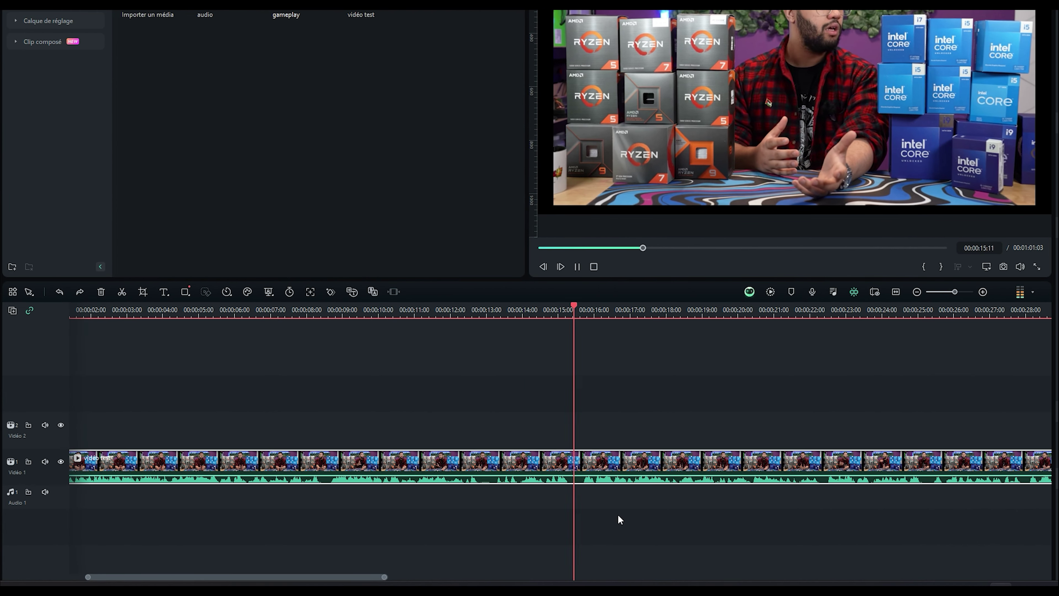
Cut out the short pauses near 00:00:15 and 00:00:13 in the vidéo test clip, and play back the edit.
drag(612, 459, 495, 459)
click(566, 458)
click(593, 458)
key(Delete)
click(476, 458)
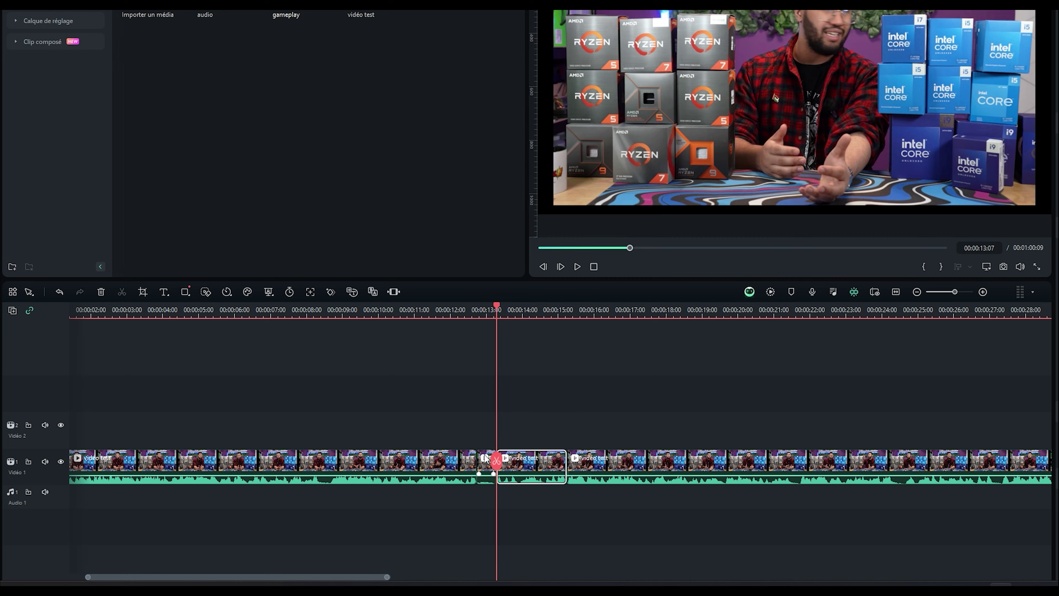
click(496, 459)
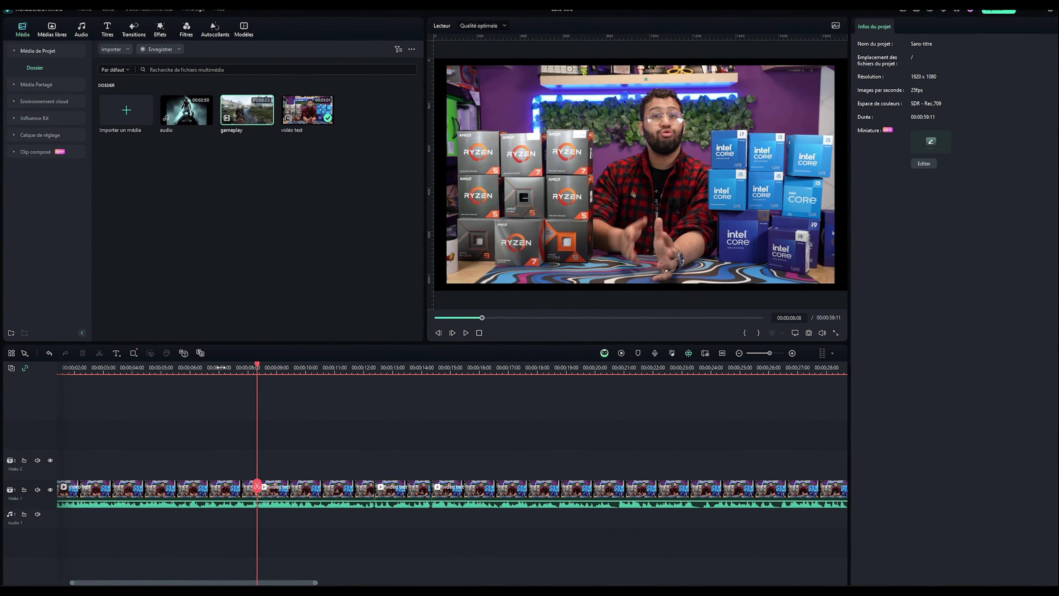
click(221, 367)
key(space)
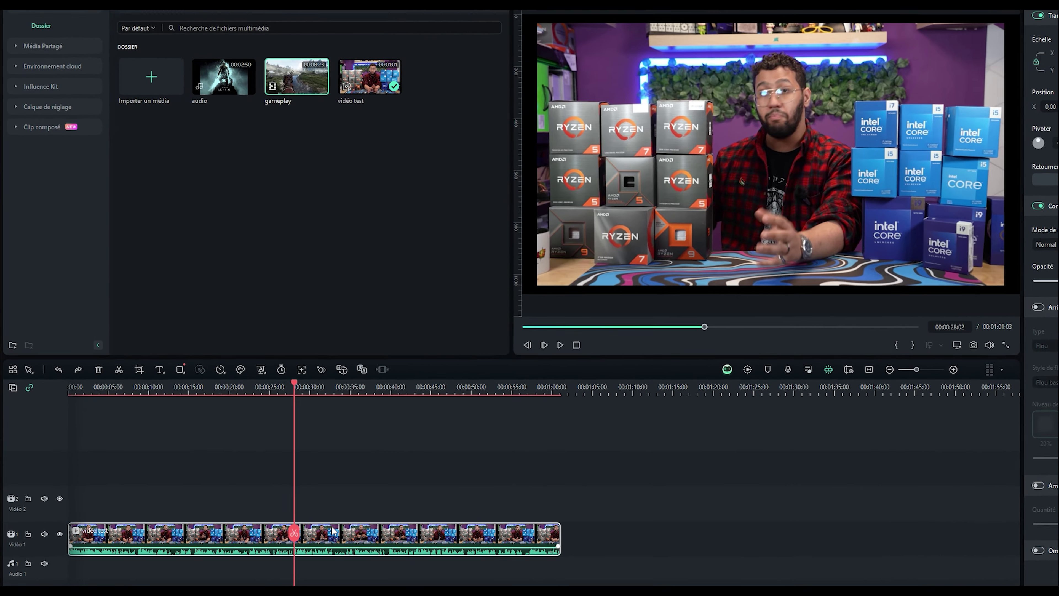
Analyze the vidéo test clip with silence detection using a minimum duration of 0,4 s, and preview the result.
right_click(272, 487)
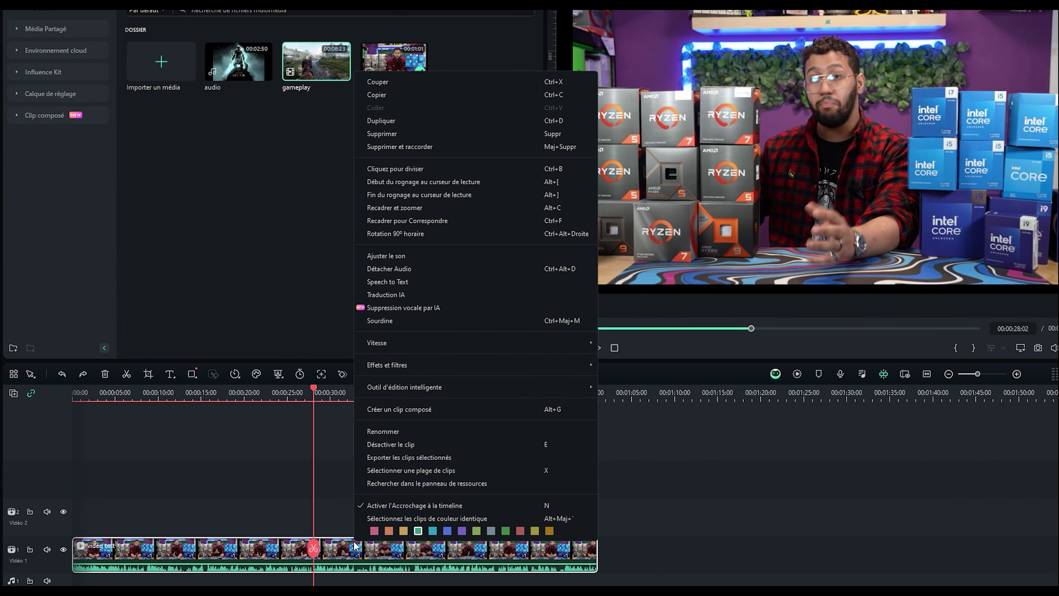
mouse_move(508, 387)
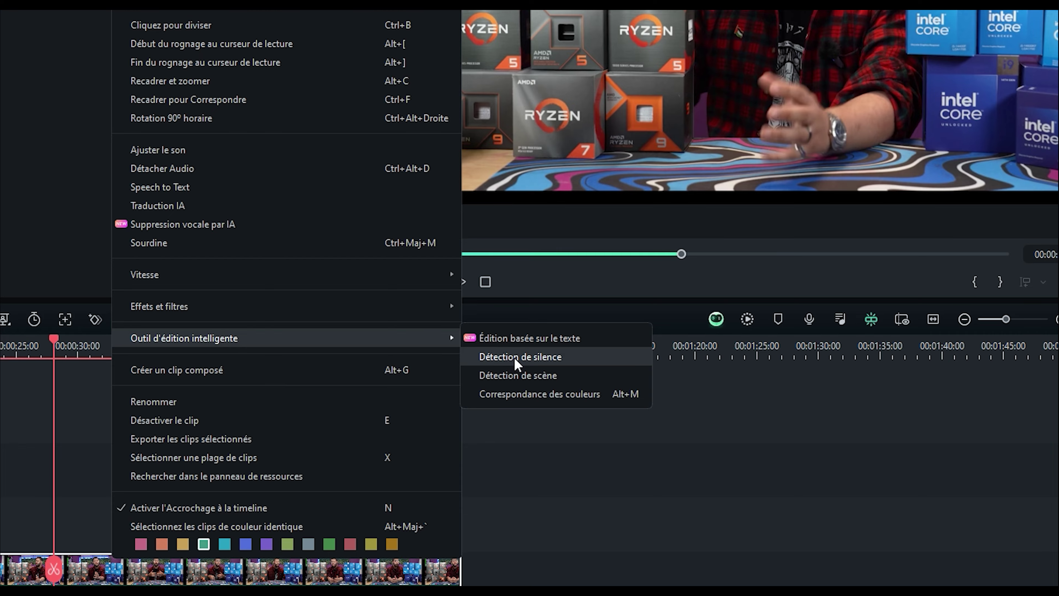
click(517, 358)
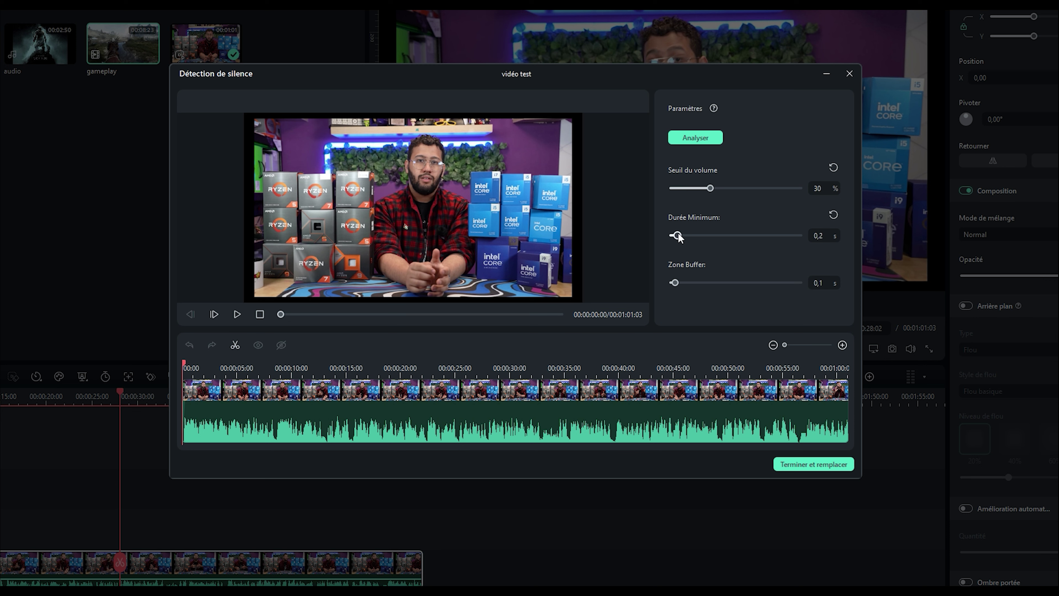
click(695, 139)
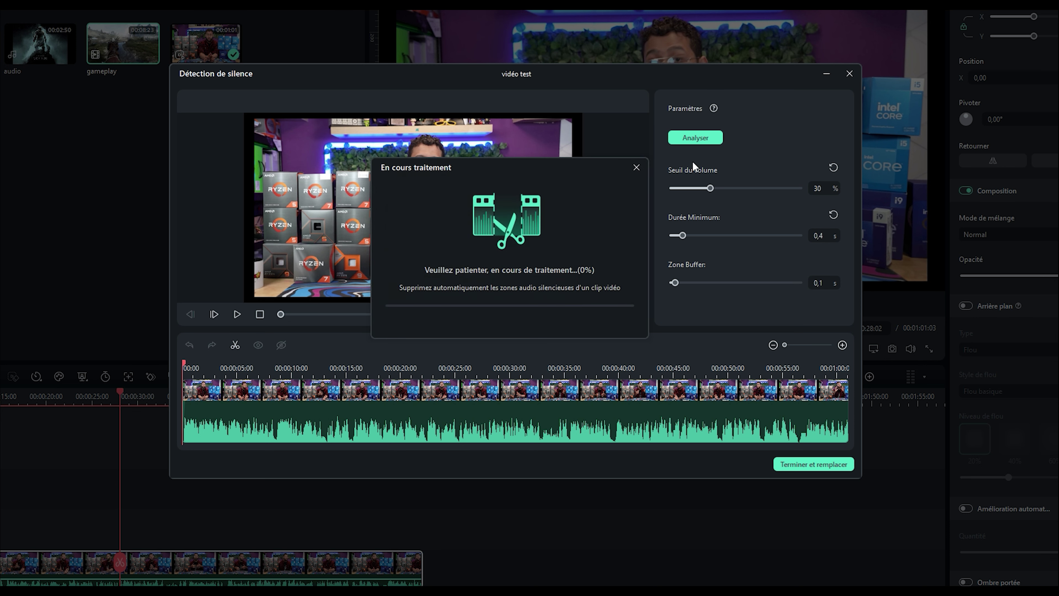
click(300, 368)
key(space)
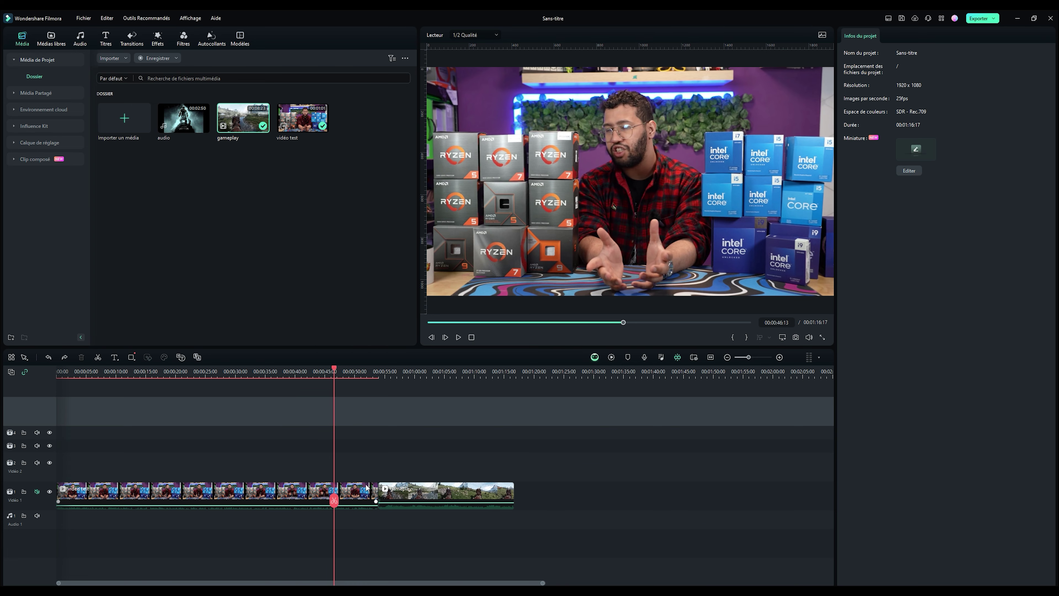
Examine the audio, colour, speed and video settings of the vidéo test clip on the timeline.
click(355, 492)
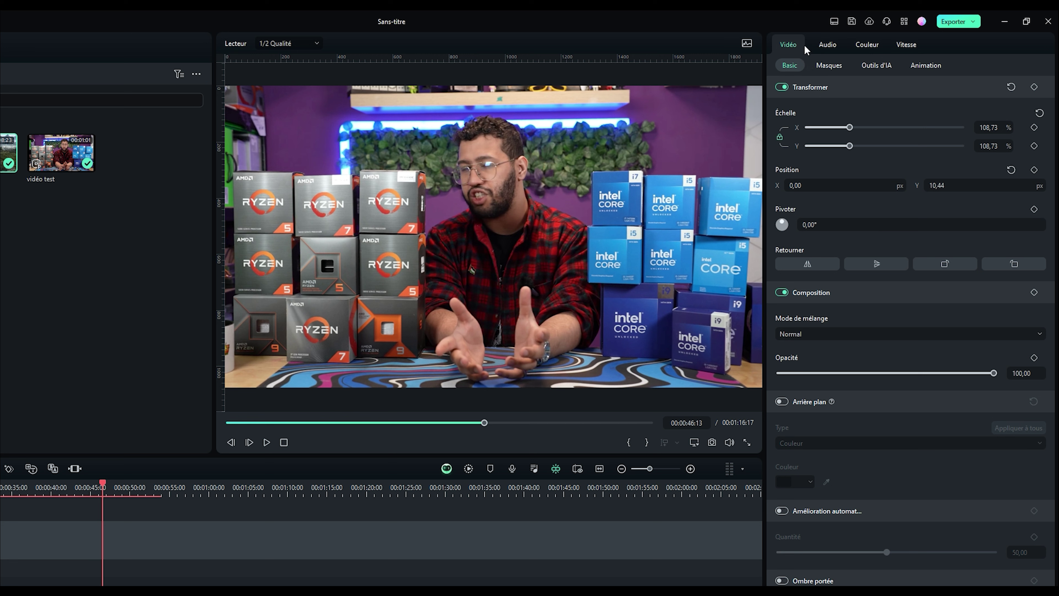
click(826, 44)
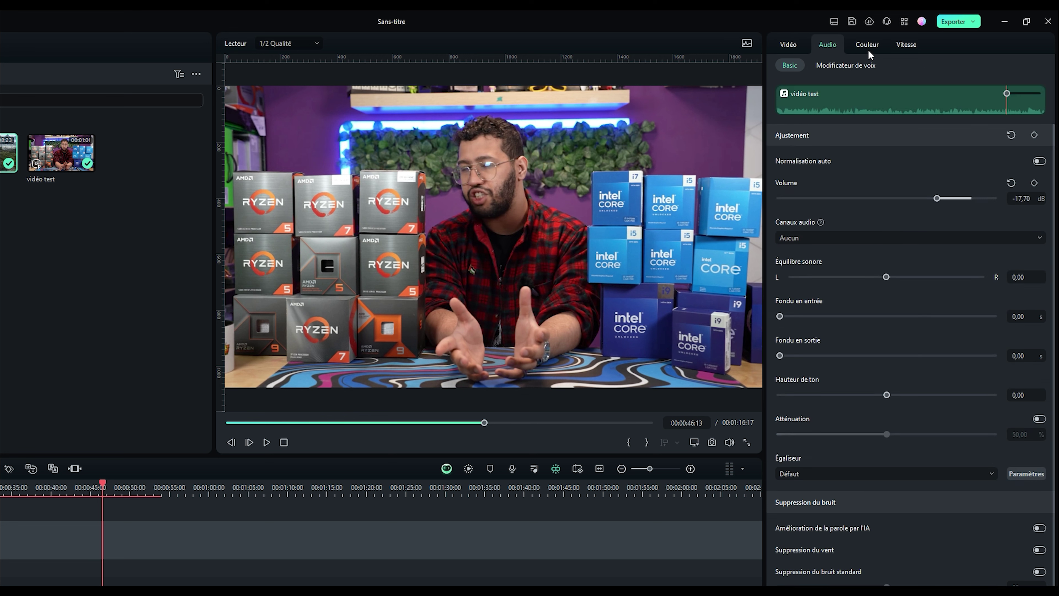
click(867, 45)
click(906, 45)
click(789, 46)
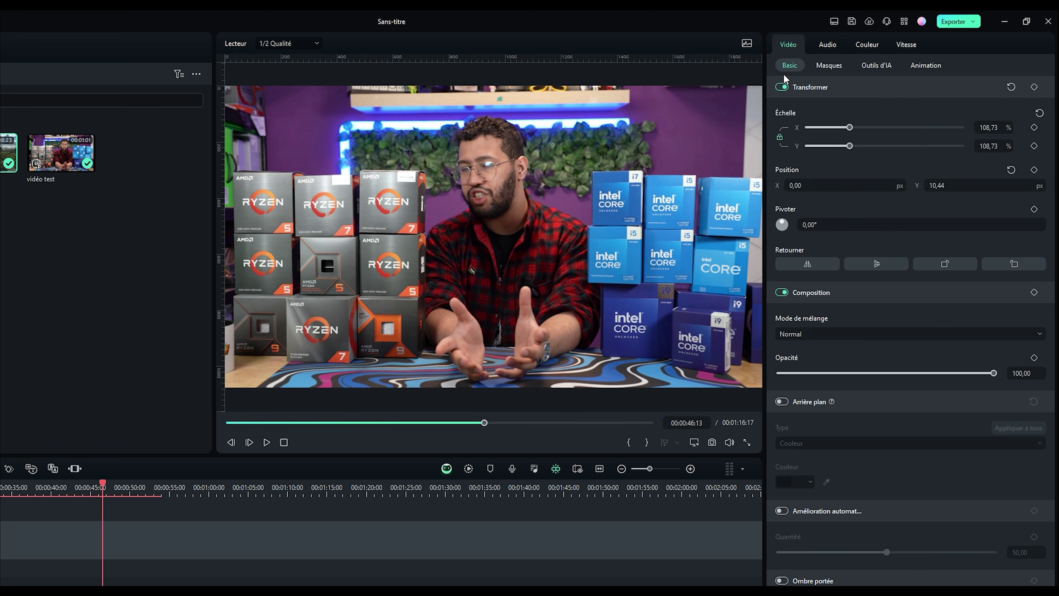
Apply the preset animation "Fondu en sortie" to the vidéo test clip.
click(927, 65)
click(887, 86)
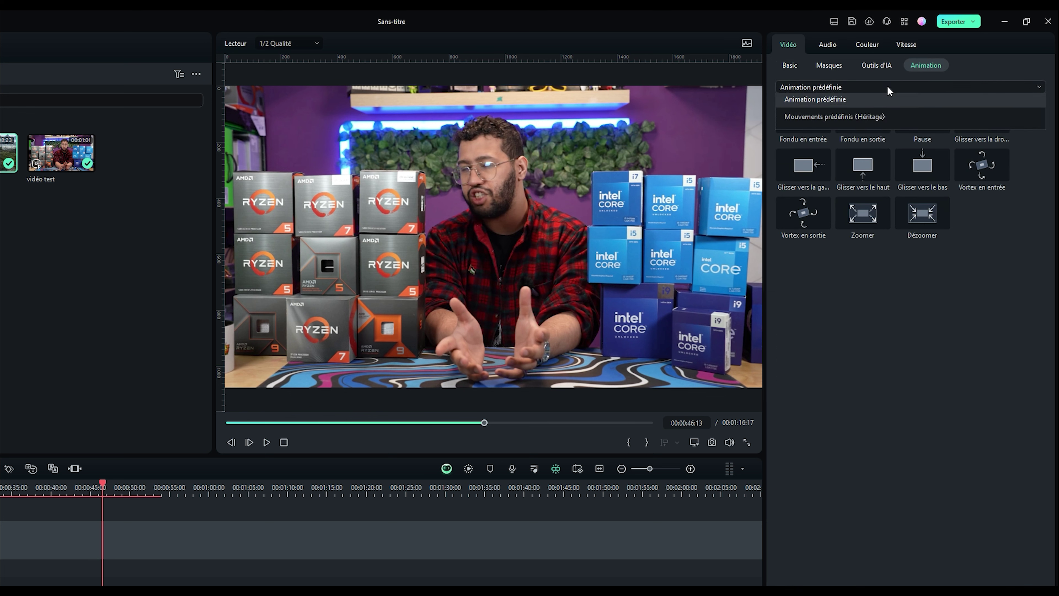
click(854, 121)
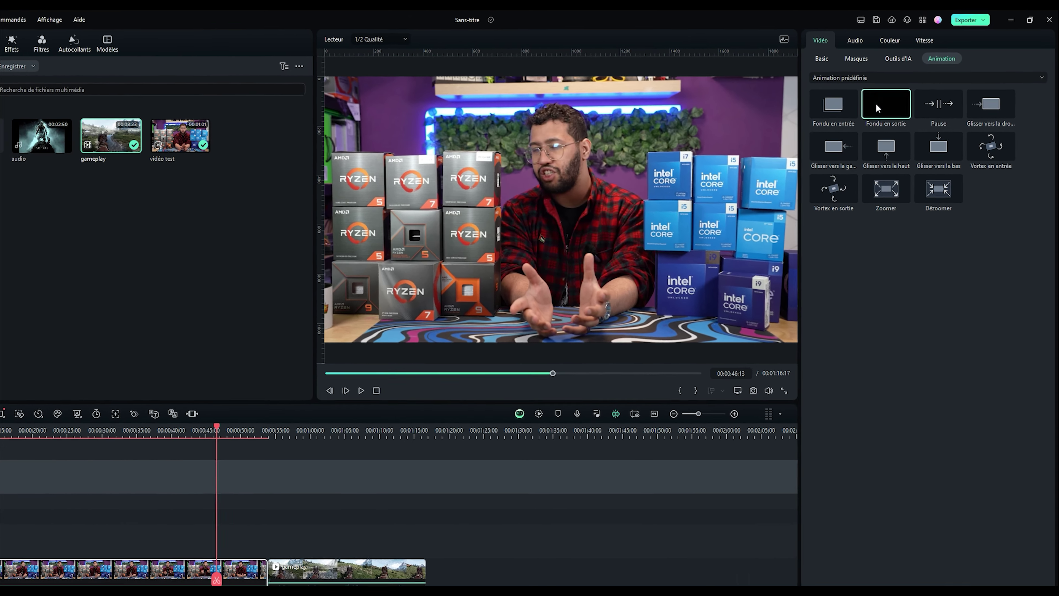
drag(862, 118, 581, 522)
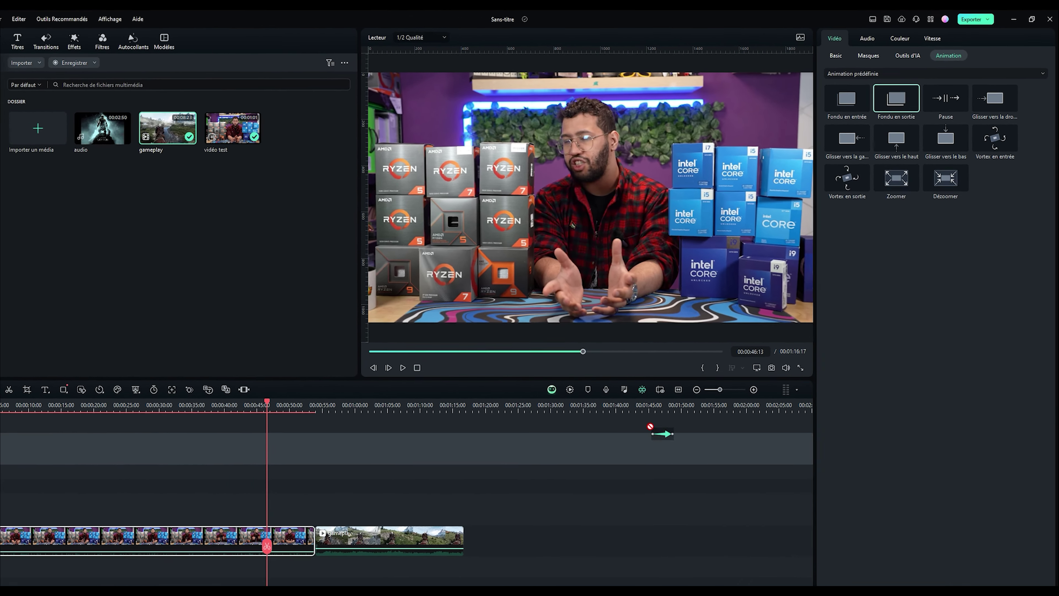
drag(650, 425, 357, 486)
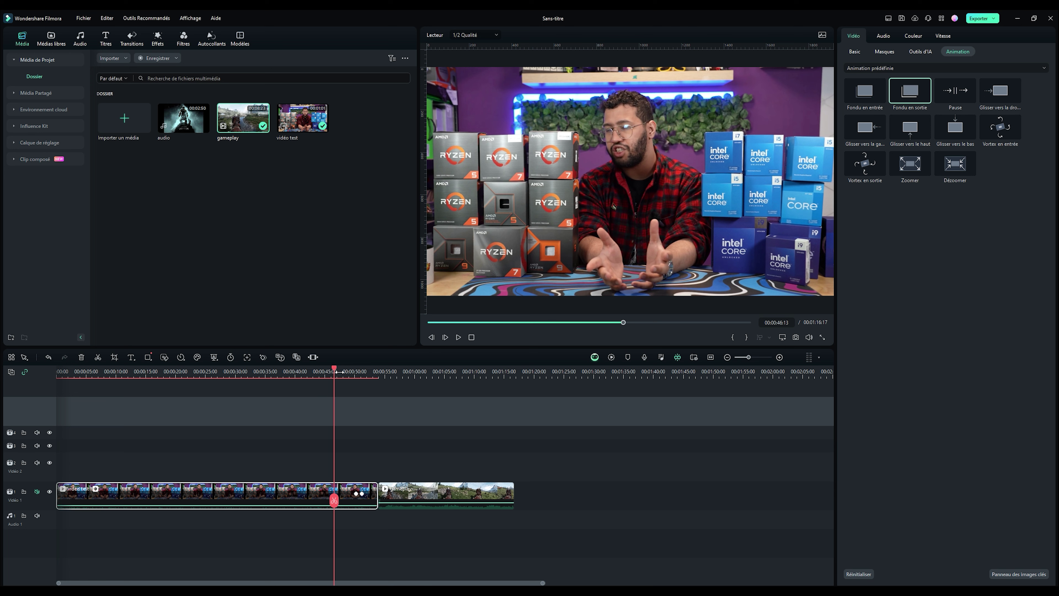
Play back the fade-out at the end of the vidéo test clip and place the playhead at 00:00:51:05.
key(space)
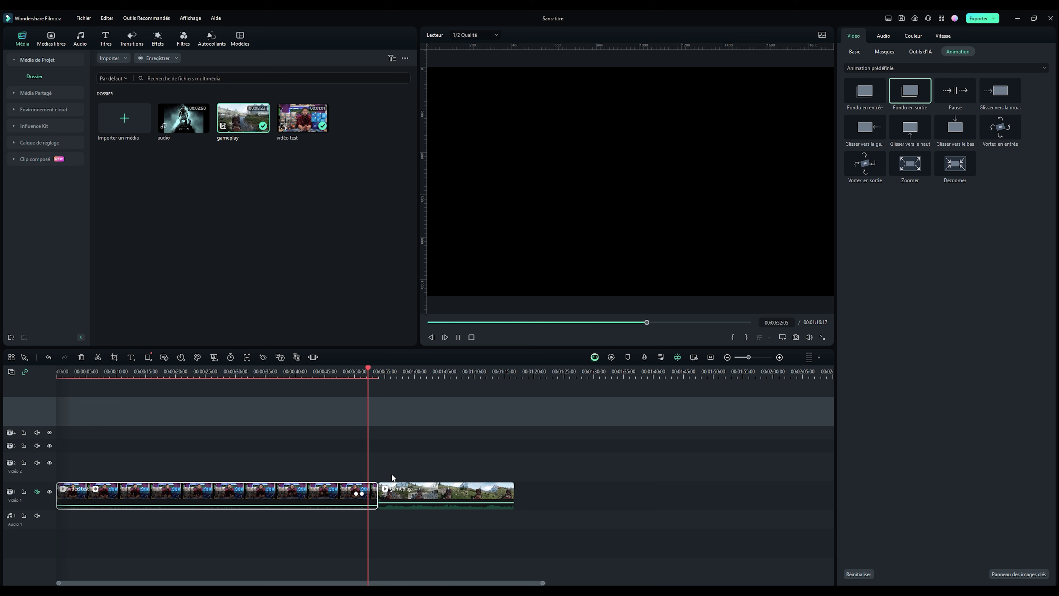
key(space)
click(362, 496)
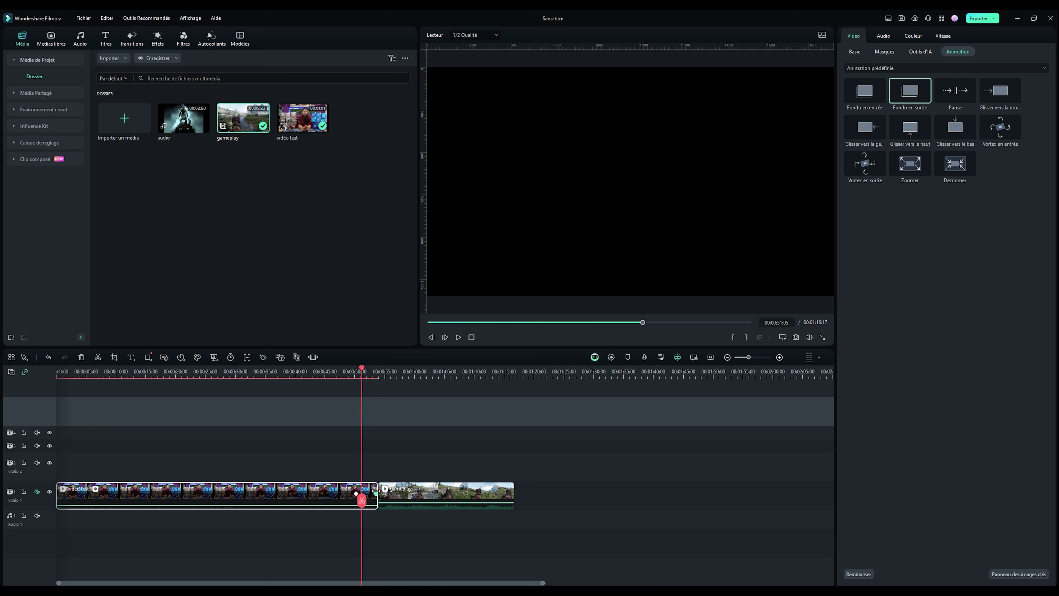
Shorten the fade-out of the vidéo test clip by moving its start keyframe to 00:00:52:04, and play back the result.
click(356, 495)
click(367, 494)
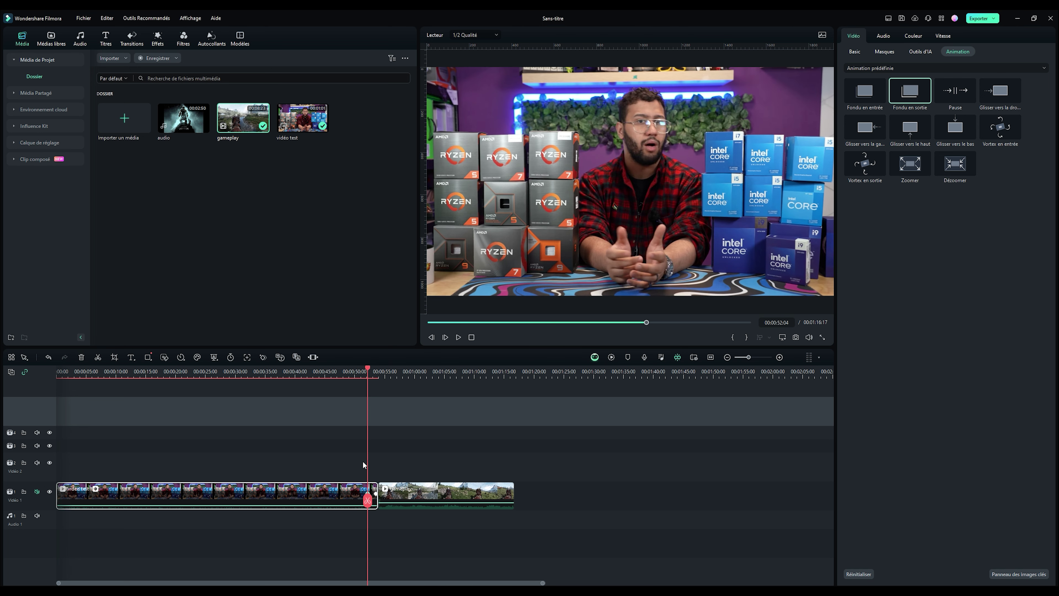
click(348, 374)
key(space)
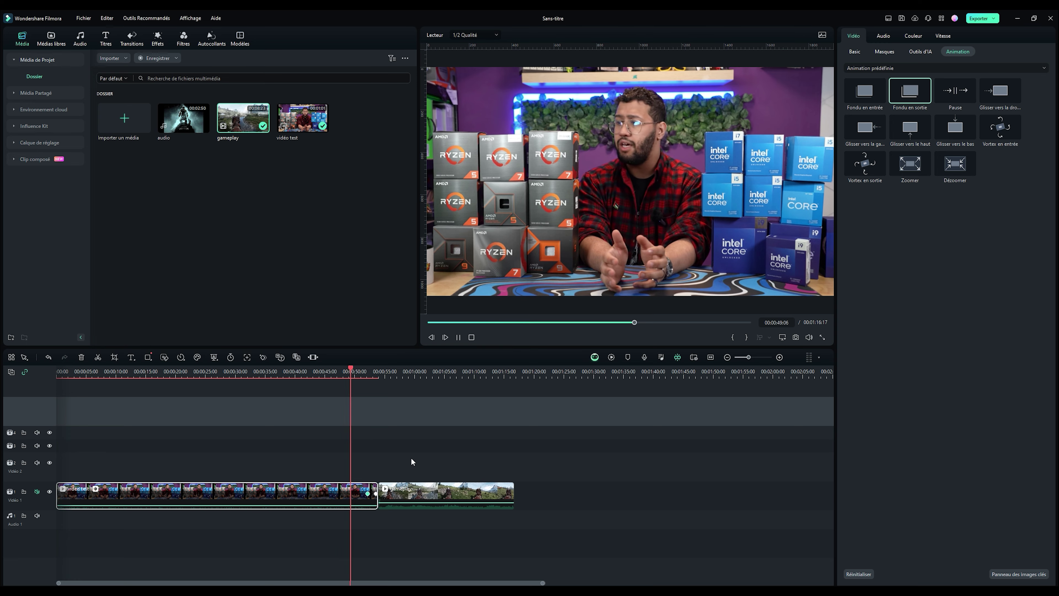
scroll(406, 499, up, 4)
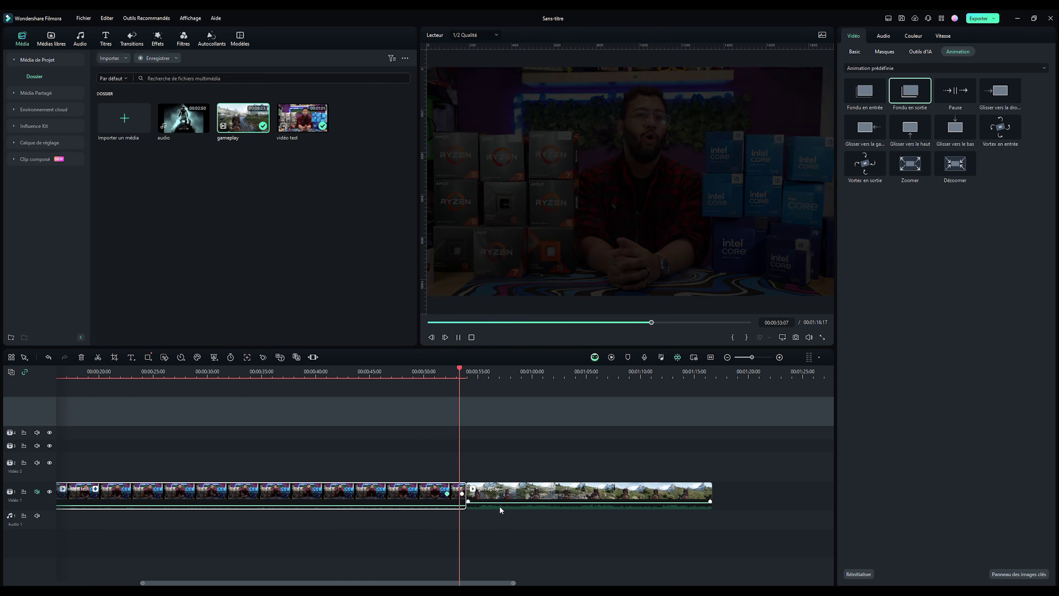
key(space)
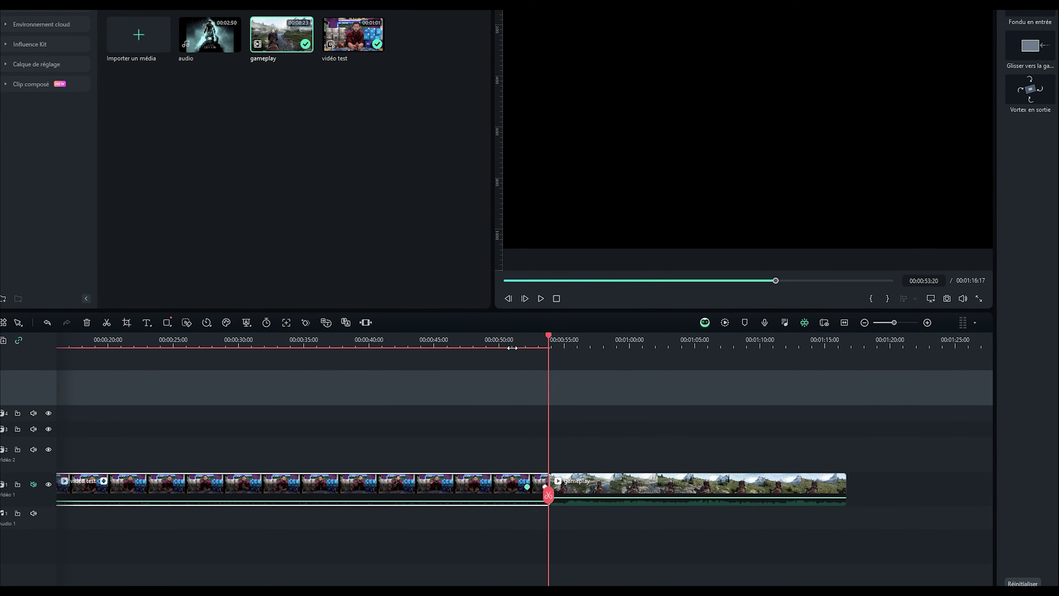
Move the gameplay clip onto the Vidéo 2 track so it overlaps the end of vidéo test, and play the overlap from 00:00:51:05.
drag(554, 499, 594, 445)
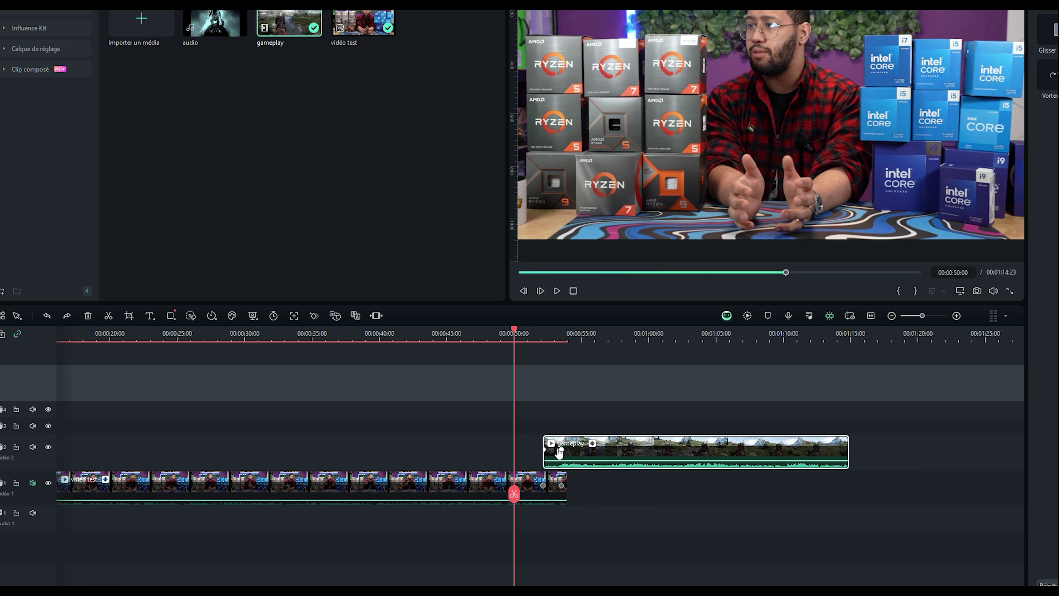
click(561, 456)
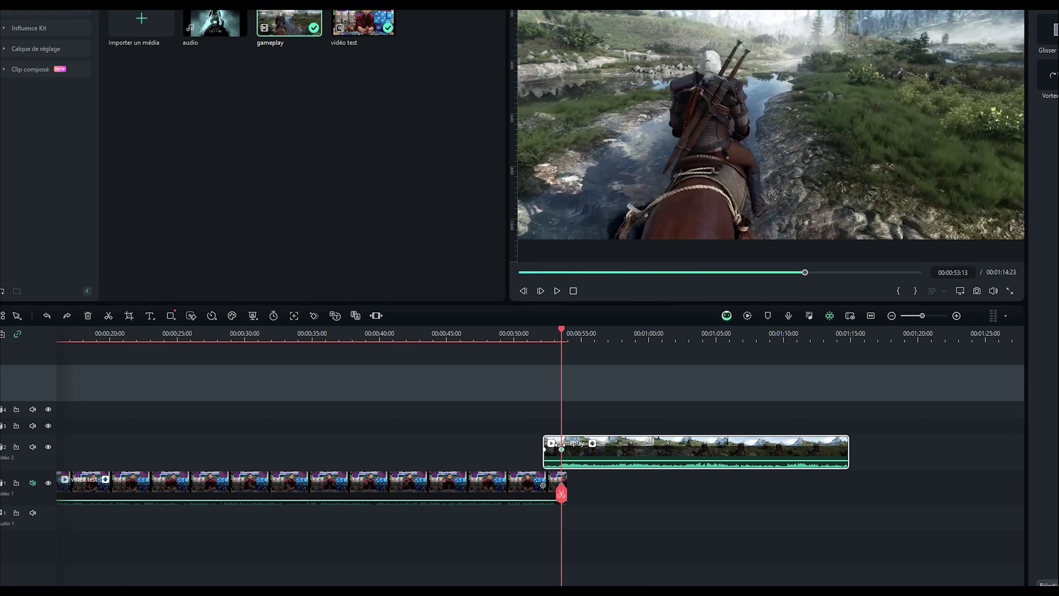
click(530, 338)
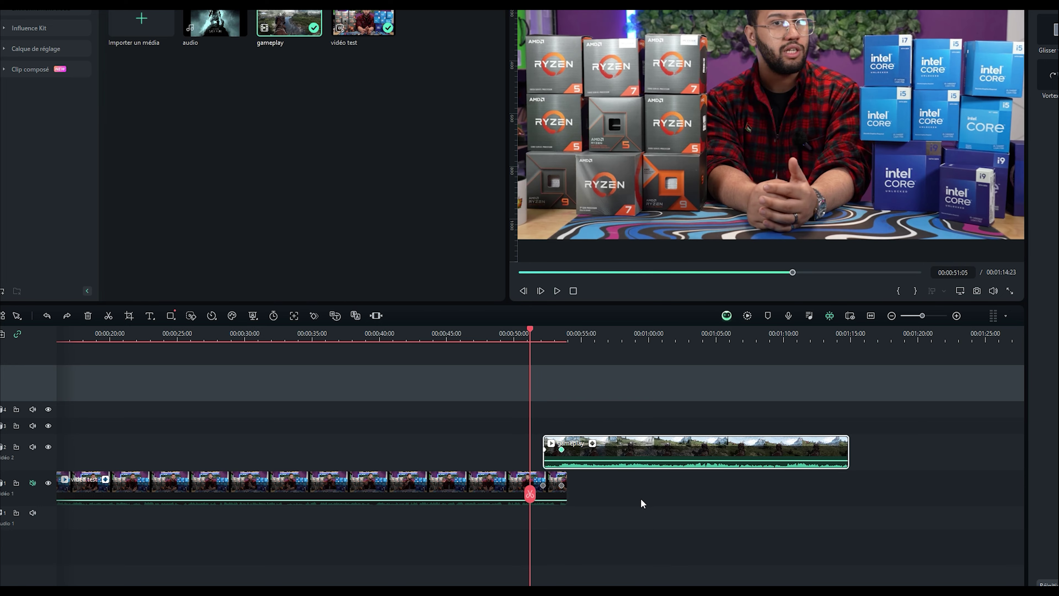
key(space)
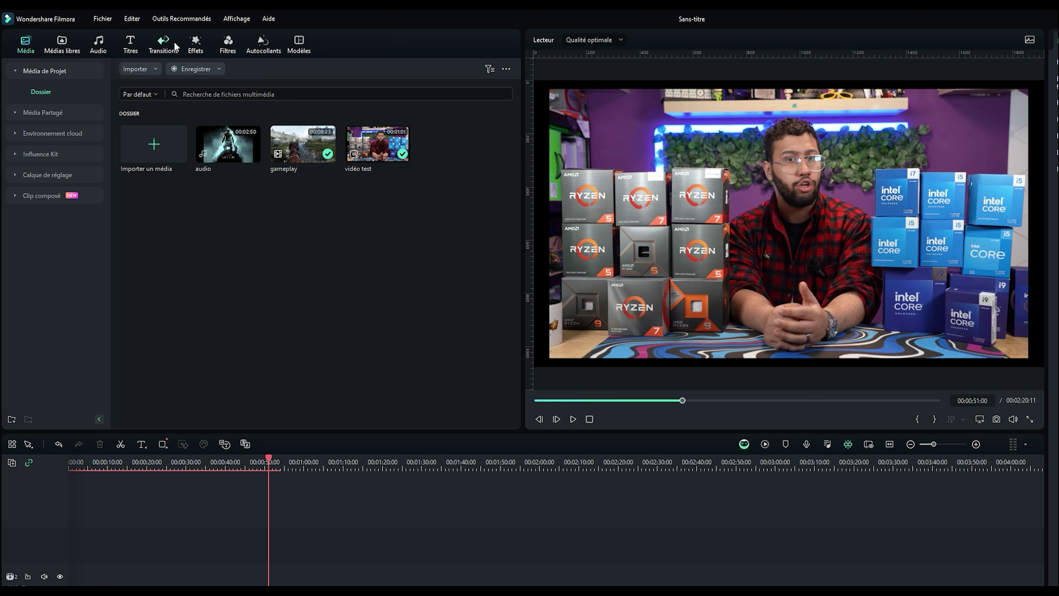
Browse the trending transitions and add Blocs de Glitch between the vidéo test clip and the first gameplay clip.
click(176, 45)
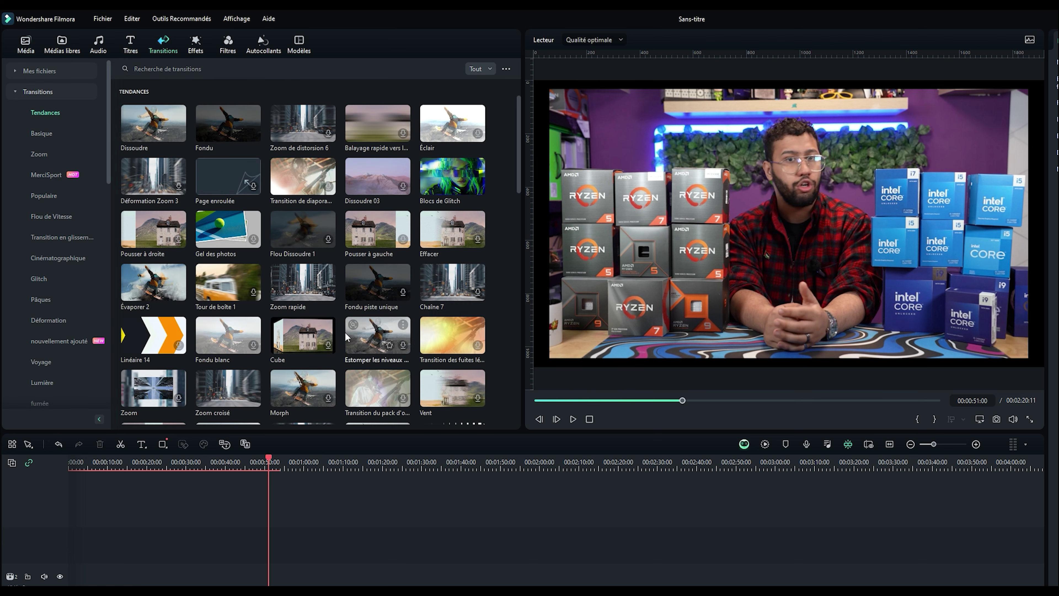
scroll(309, 288, down, 10)
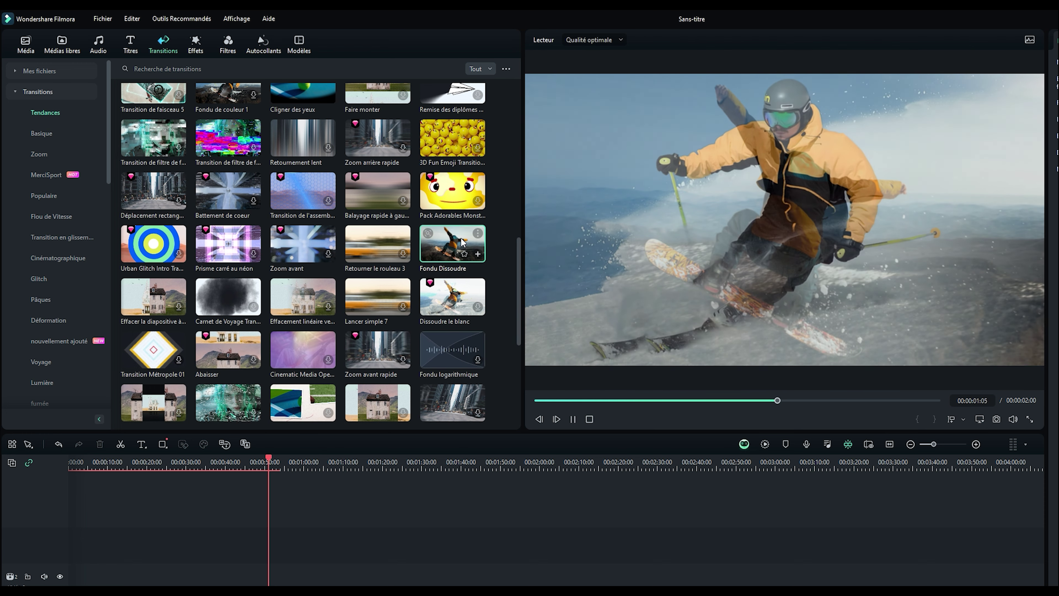
scroll(354, 321, down, 2)
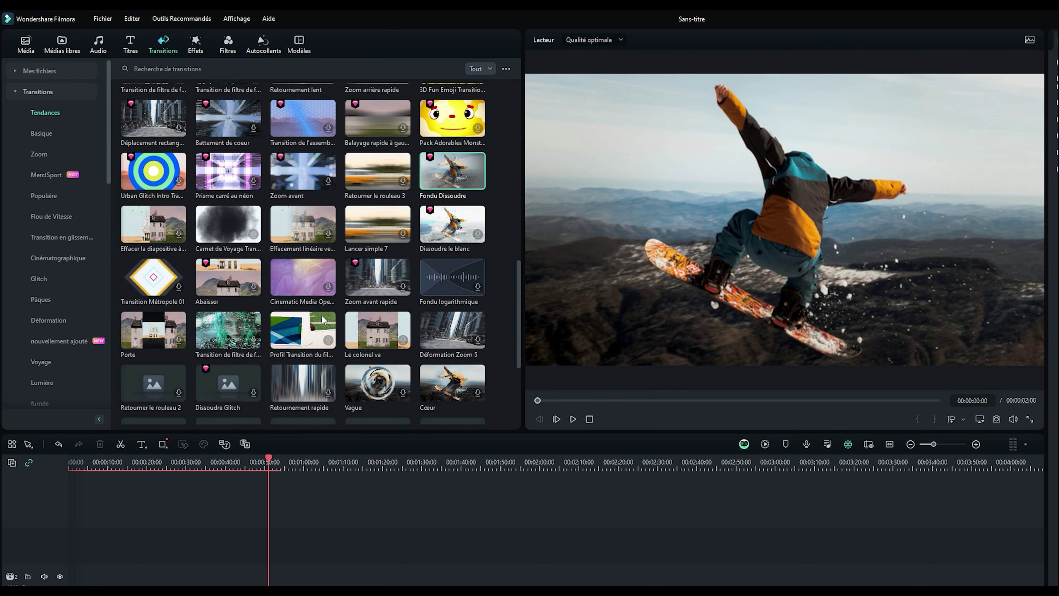
scroll(321, 298, up, 10)
scroll(336, 250, up, 1)
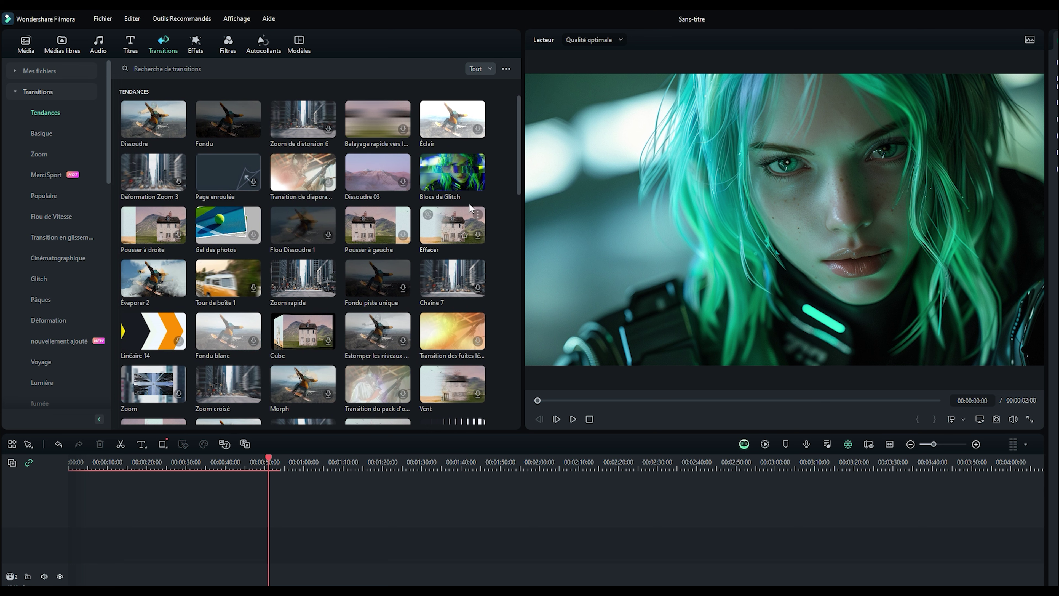
click(432, 204)
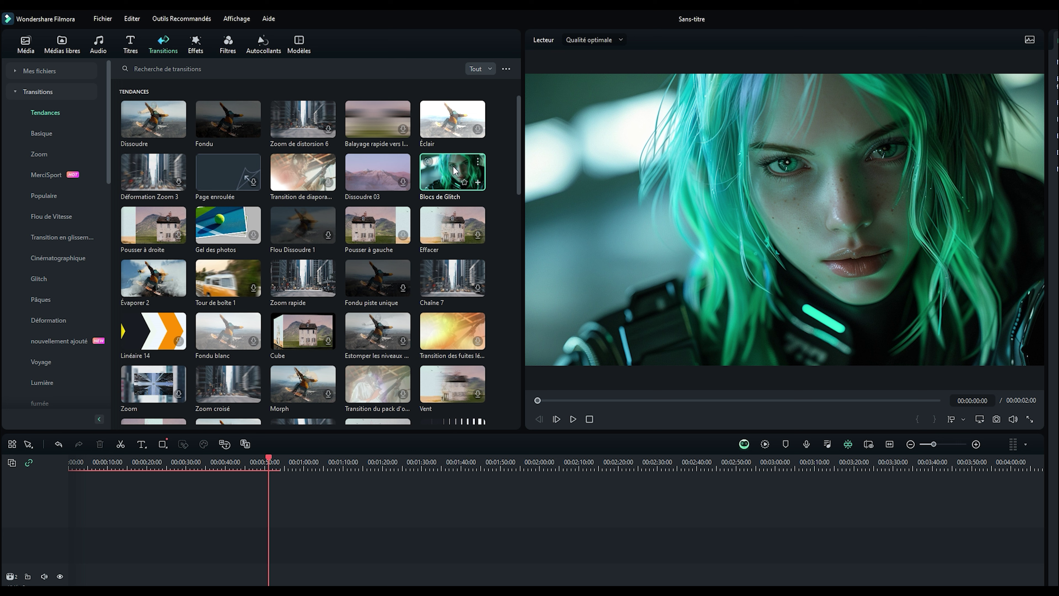
drag(454, 170, 225, 497)
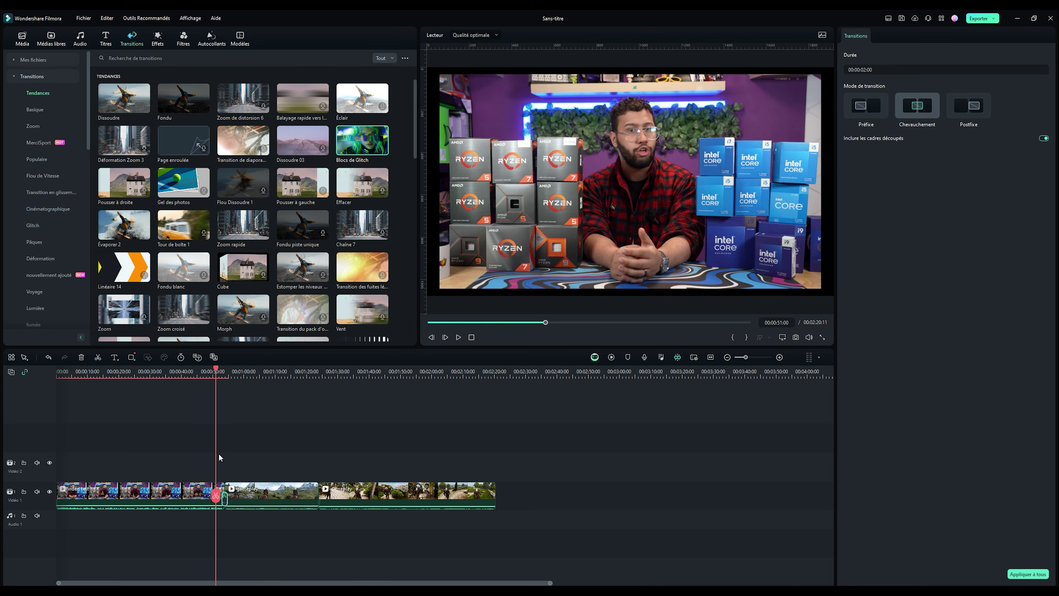
Compare the Préfixe, Chevauchement and Postfixe modes of the glitch transition, keep Chevauchement, and play it back.
scroll(218, 457, up, 2)
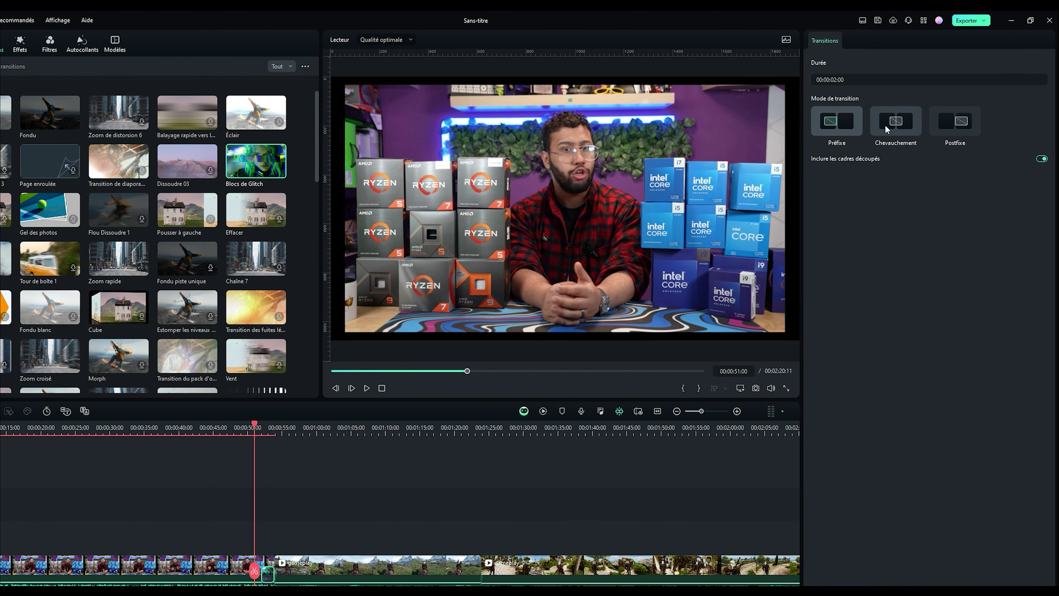
click(954, 122)
click(910, 126)
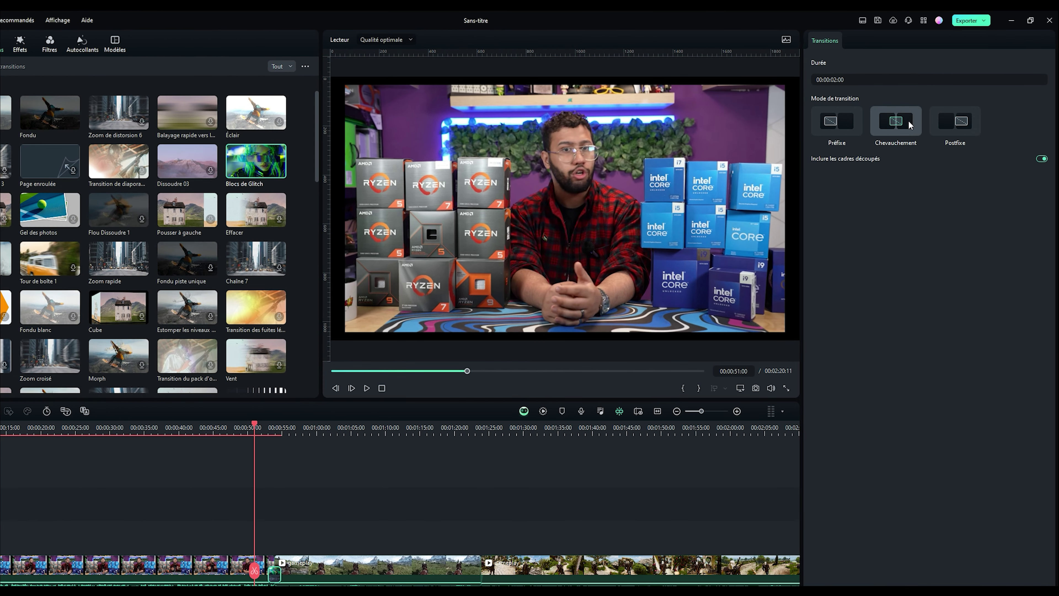
click(842, 123)
click(944, 122)
click(852, 124)
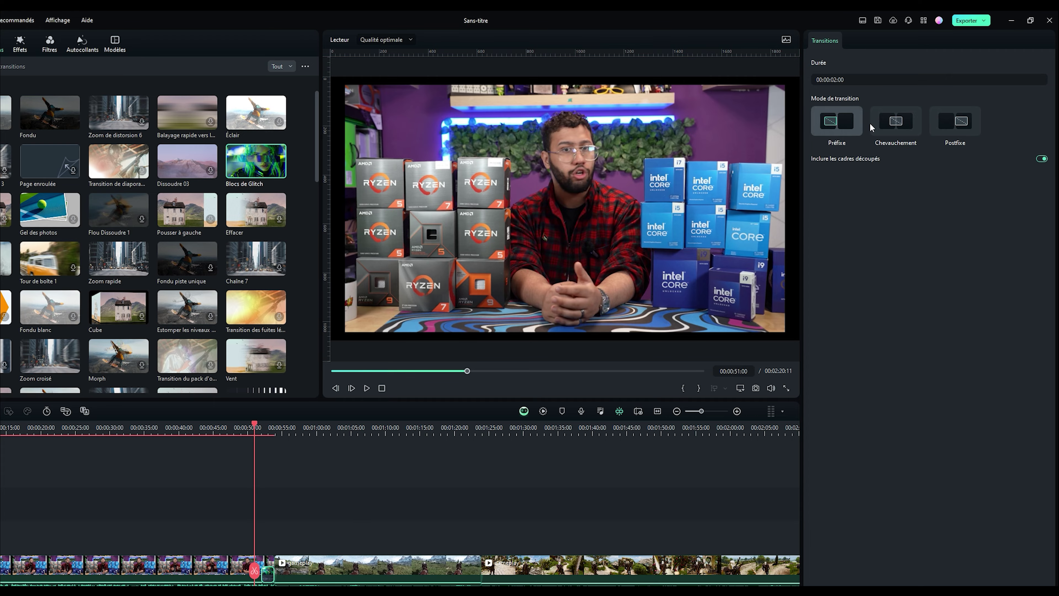
click(879, 124)
key(space)
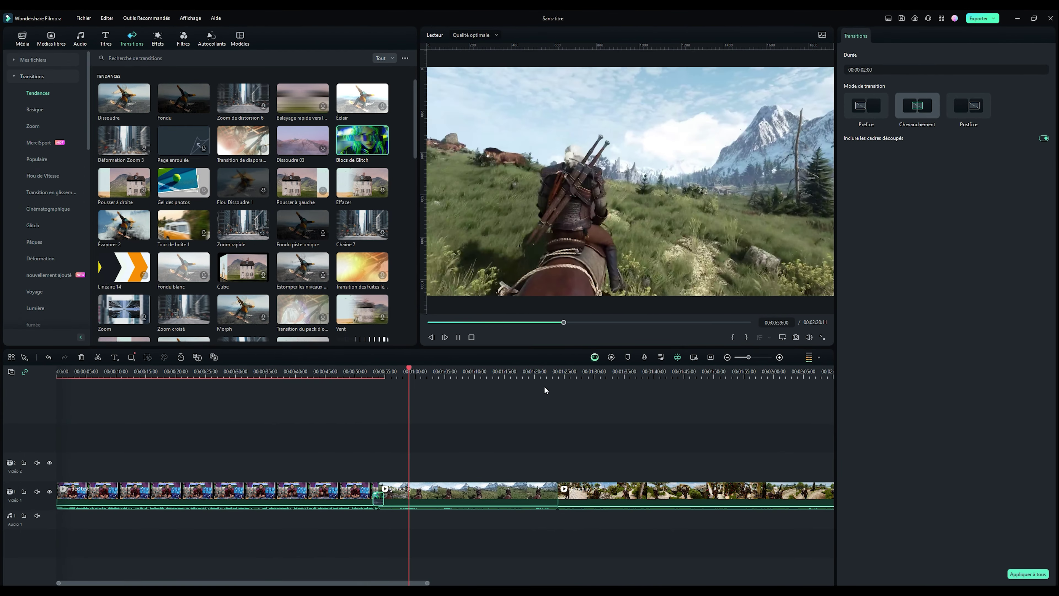
key(space)
Add the "Transition des fuites" transition between the two gameplay clips and play it back.
drag(362, 266, 558, 499)
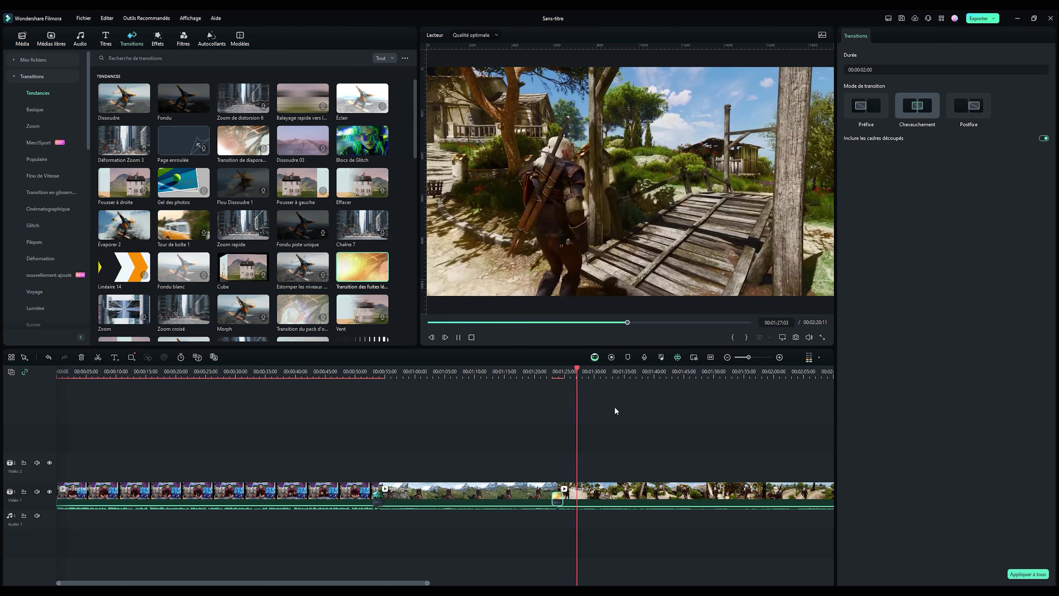
key(space)
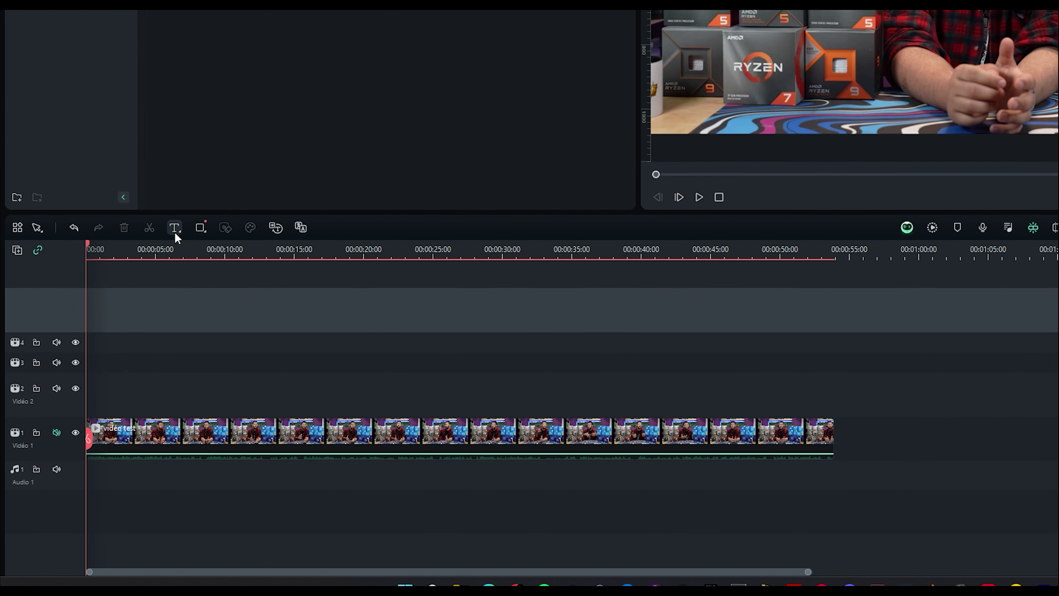
Add a quick text title at the start of the timeline and set its text to "vidéo test".
click(176, 232)
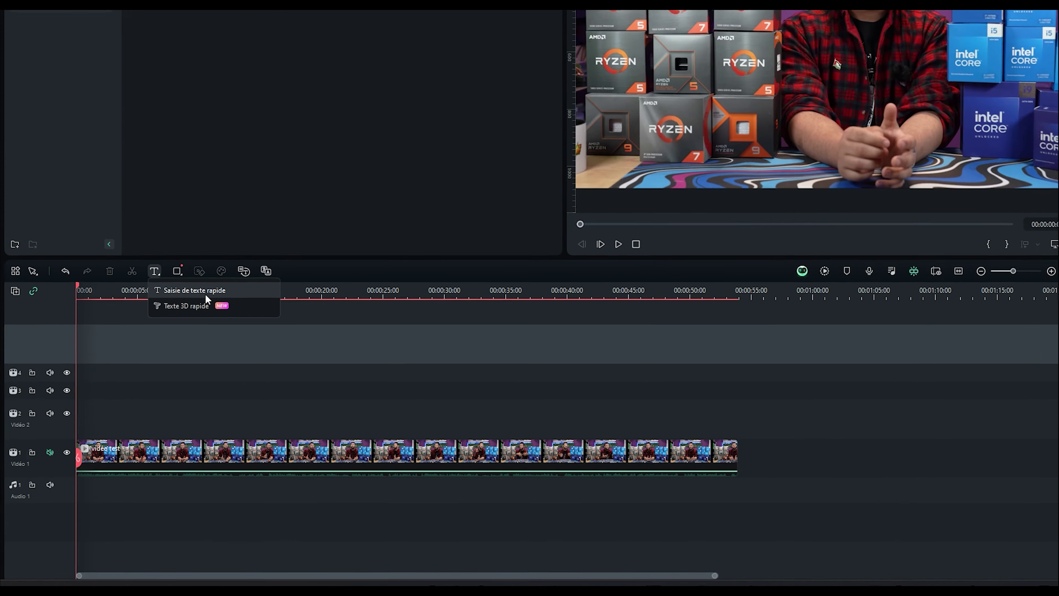
click(232, 253)
double_click(90, 446)
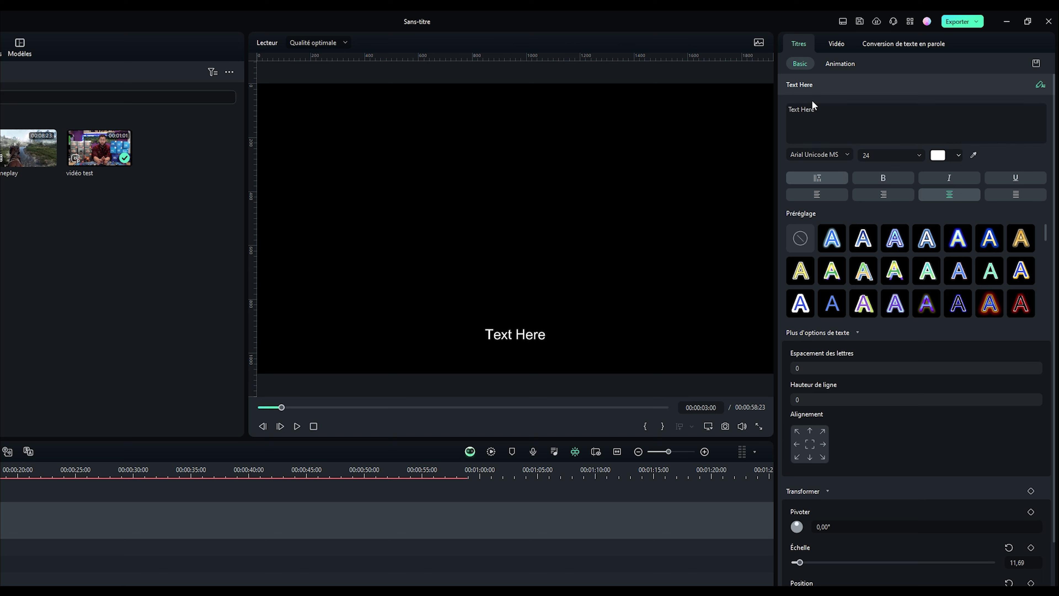
triple_click(824, 114)
text(vidéo test)
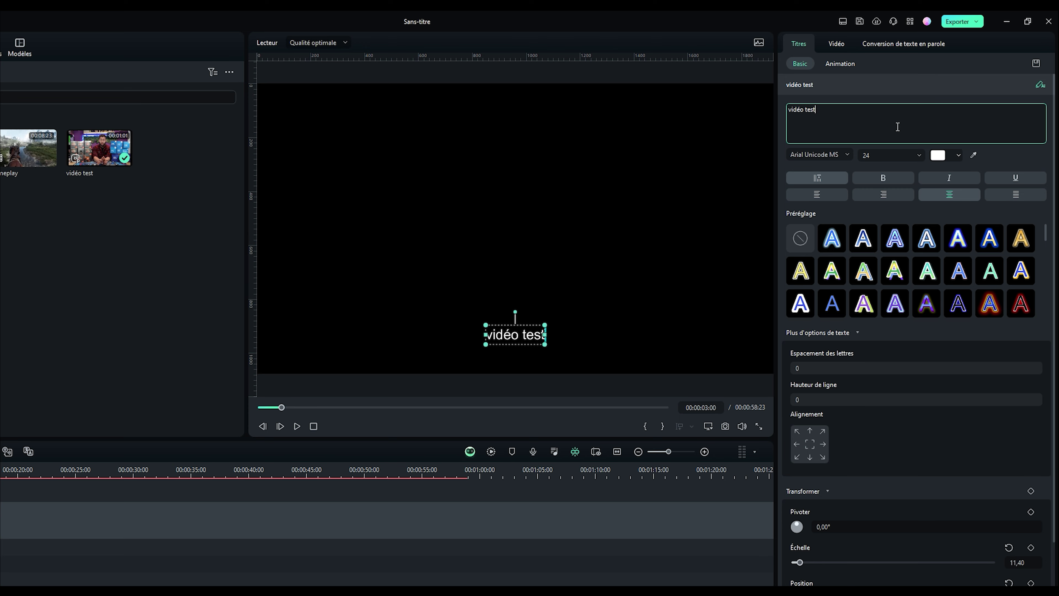
click(652, 212)
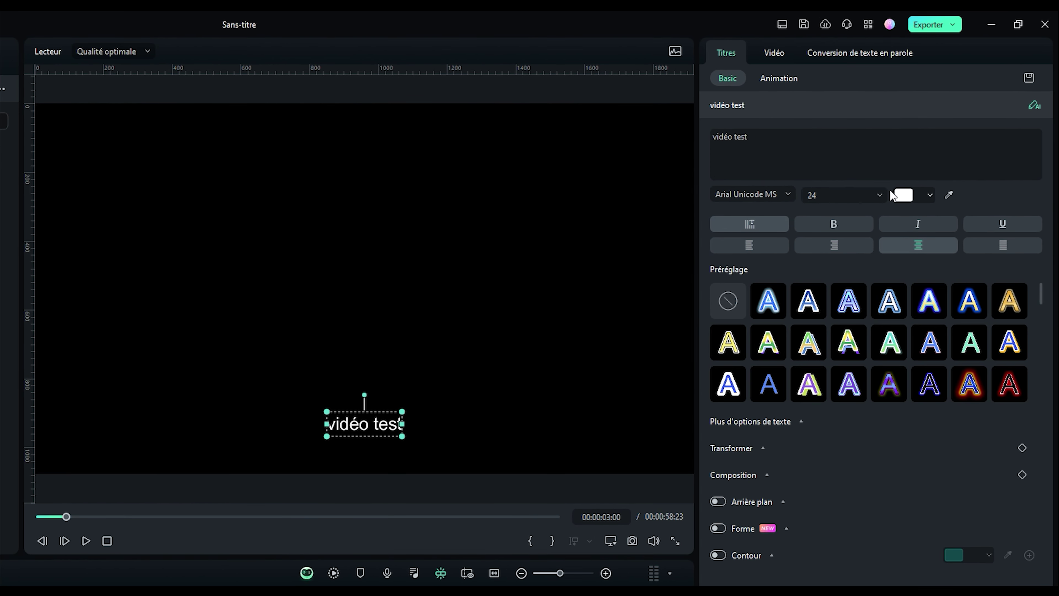
Preview larger font sizes for the title, keep size 24, and set its font to Bernard MT Condensed.
click(890, 183)
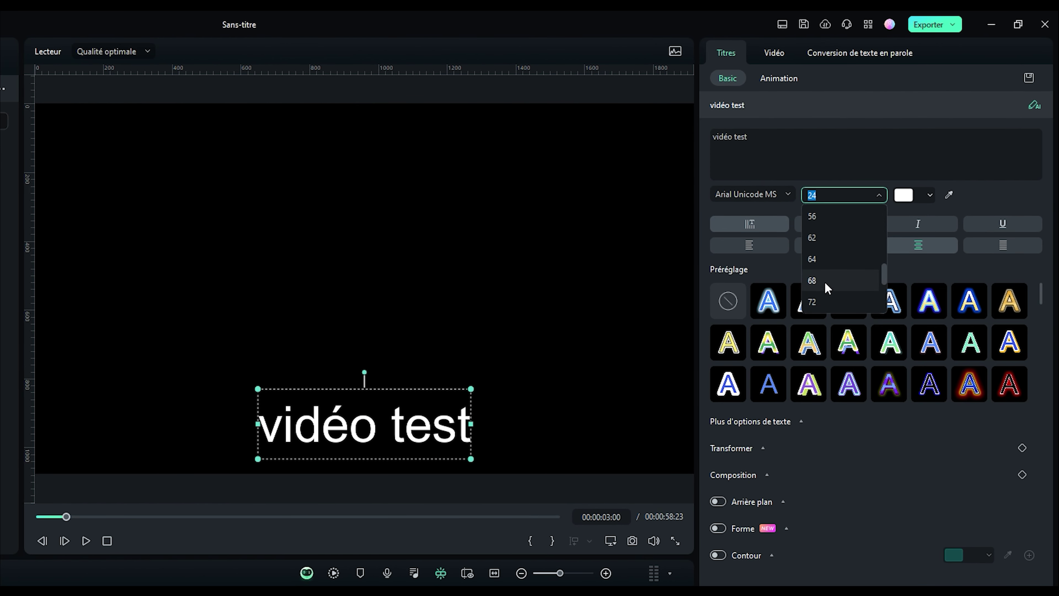
scroll(834, 259, down, 3)
click(880, 195)
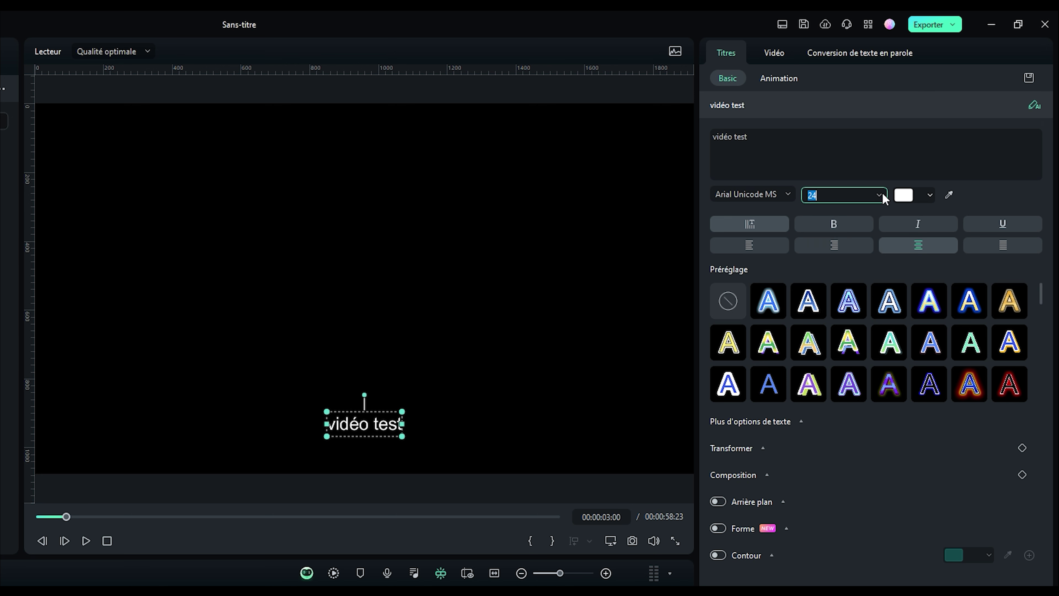
click(785, 165)
key(ctrl+a)
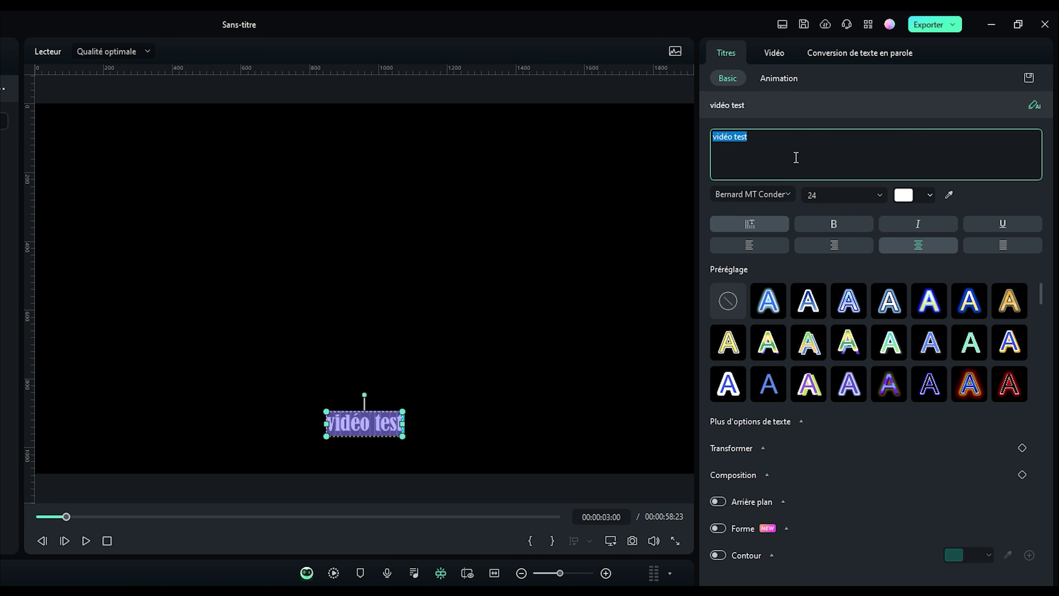
Try bold and italic on the title text, and left-align it without either style.
click(837, 224)
click(906, 225)
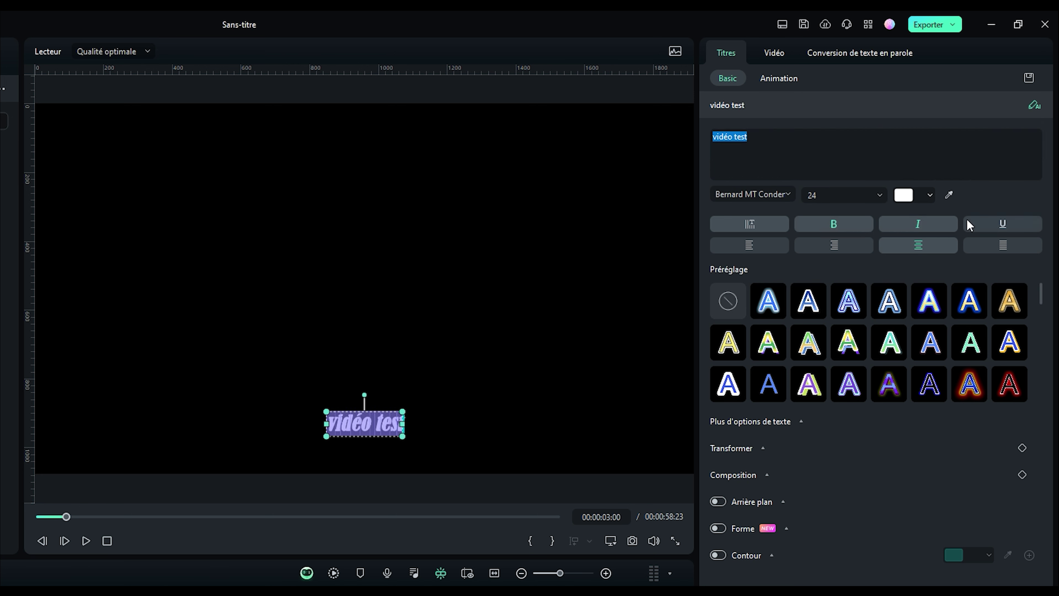
click(753, 194)
Try the title at the right and left edges of the frame, and align it to the centre.
scroll(785, 391, down, 3)
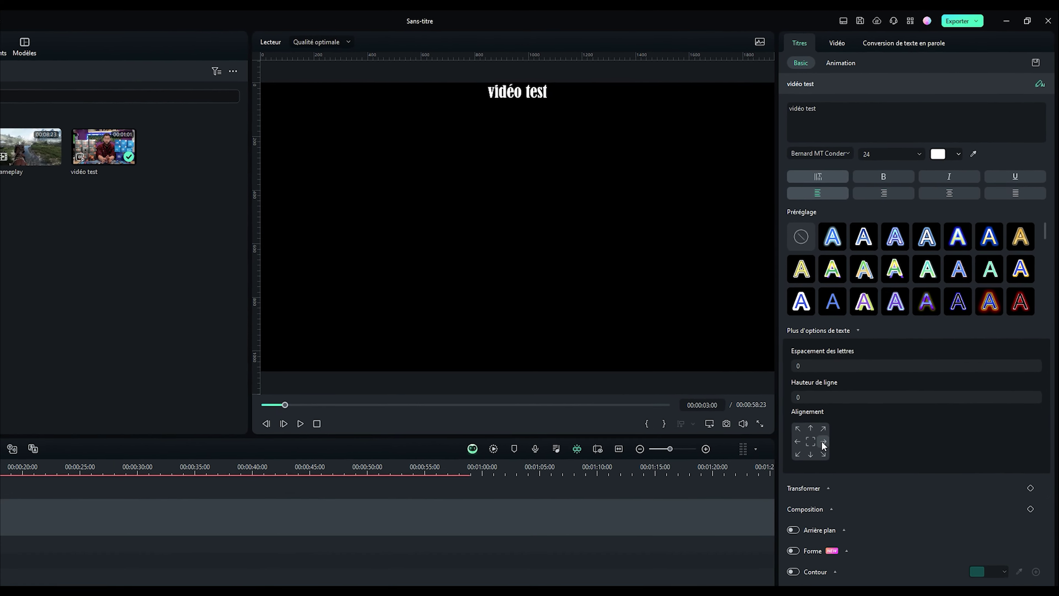
click(823, 441)
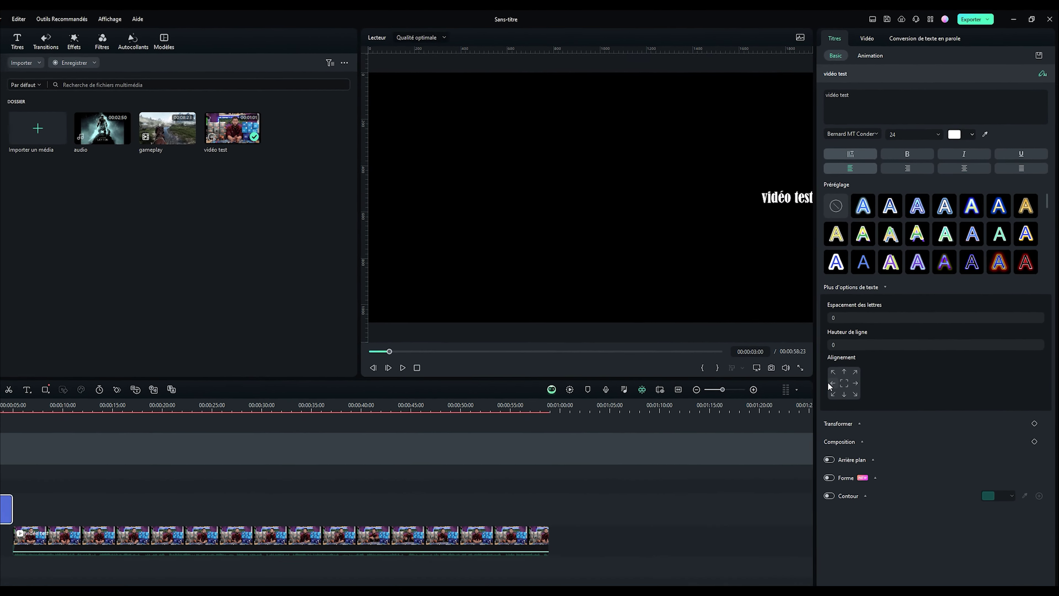
click(797, 441)
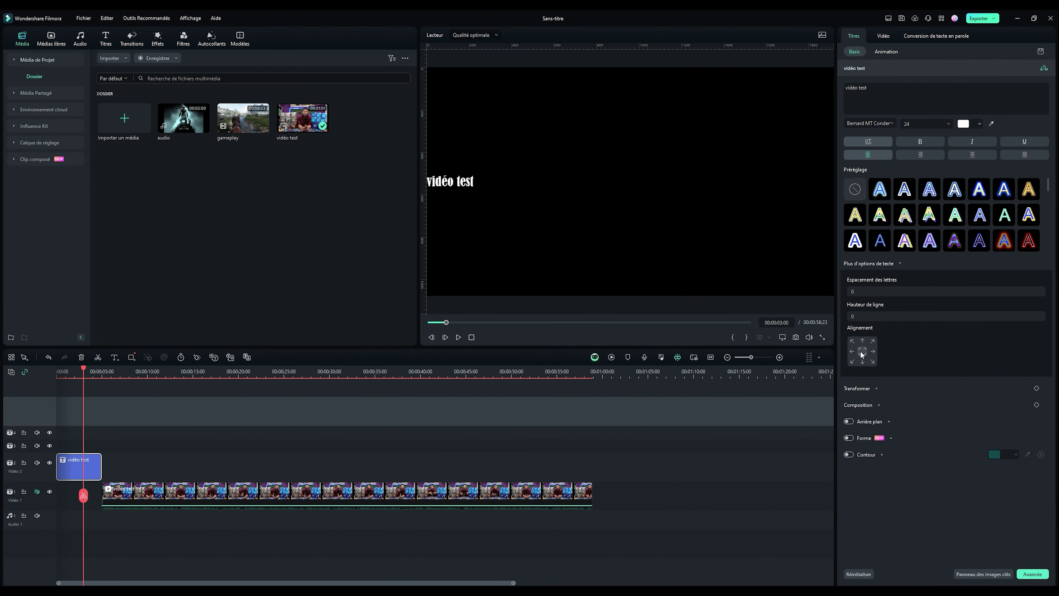
click(862, 354)
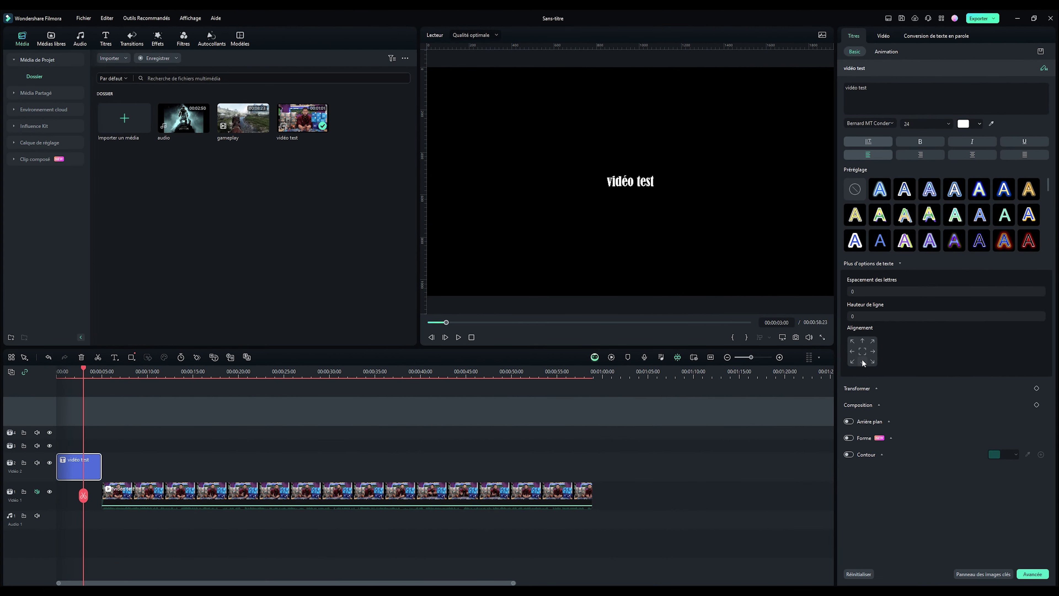
Enlarge the title to a scale of about 57,46 in its transform settings, and reduce it again.
click(858, 388)
drag(853, 444, 872, 444)
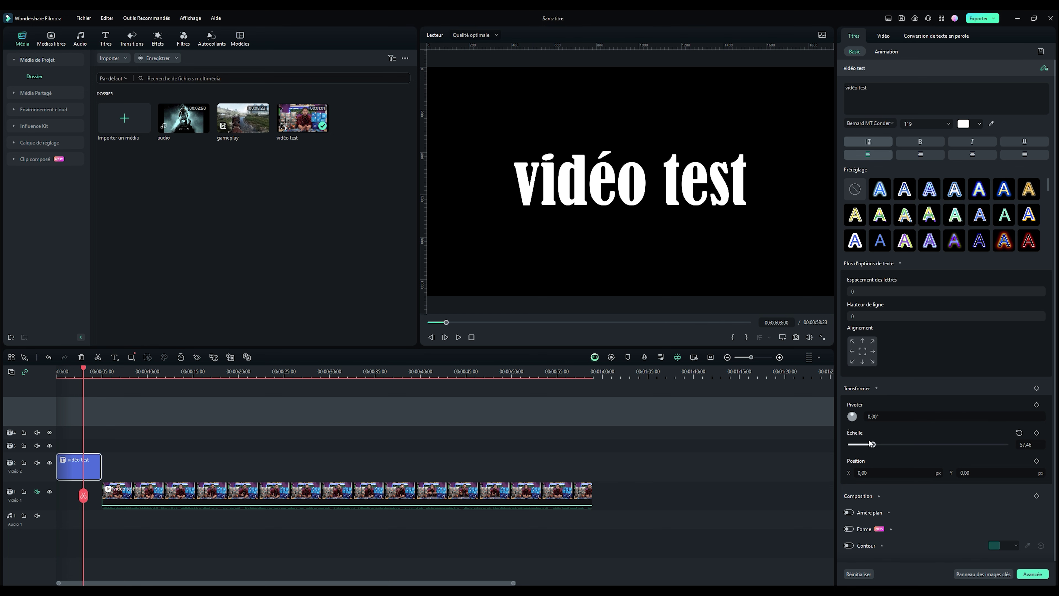
drag(873, 444, 858, 447)
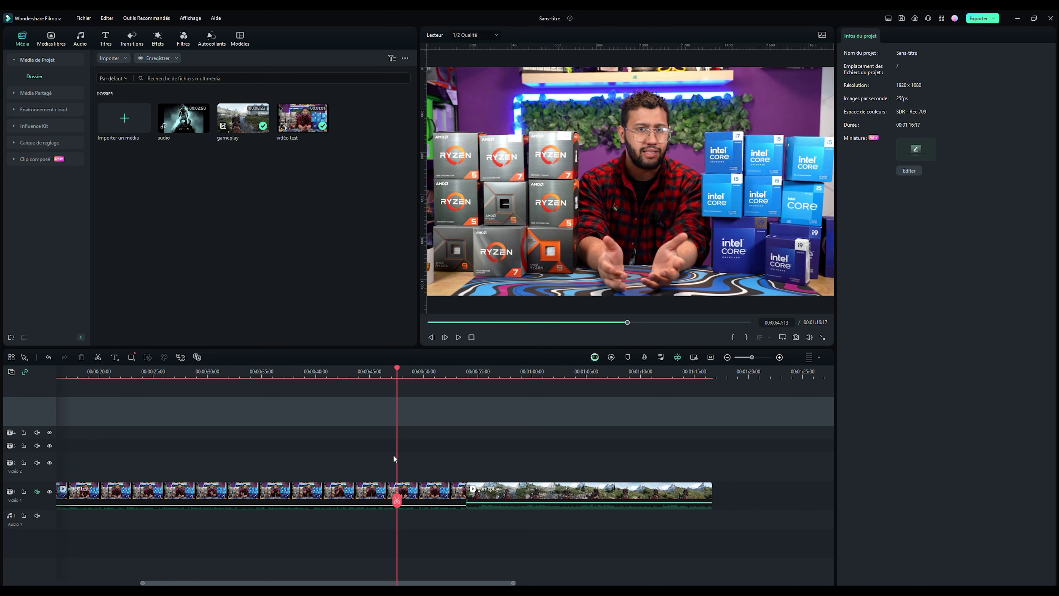
Try the black-and-white, Boost and Polaroid colour presets on the talking-head video clip.
click(425, 489)
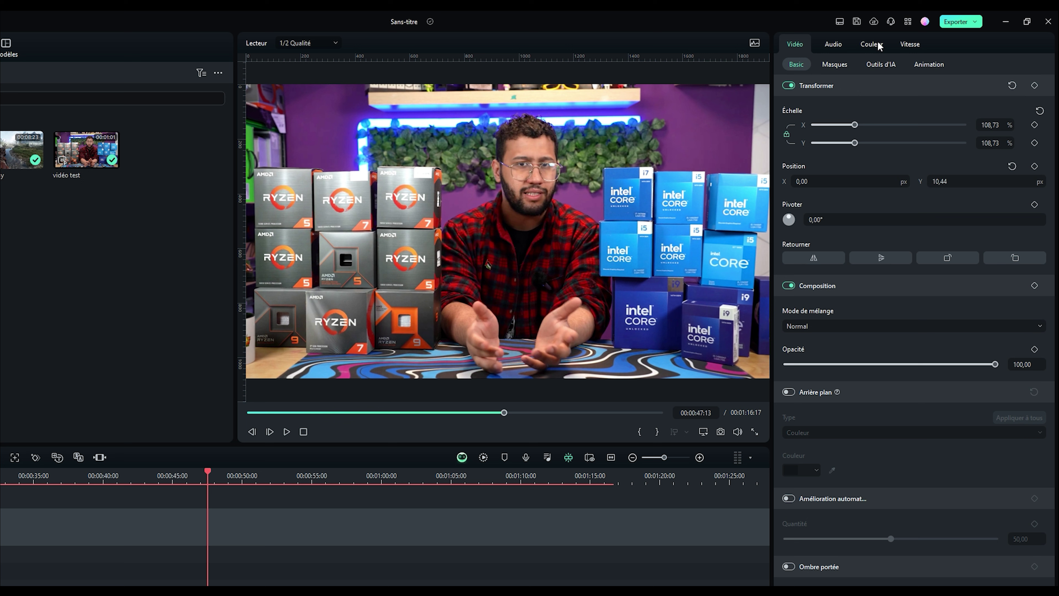
click(913, 36)
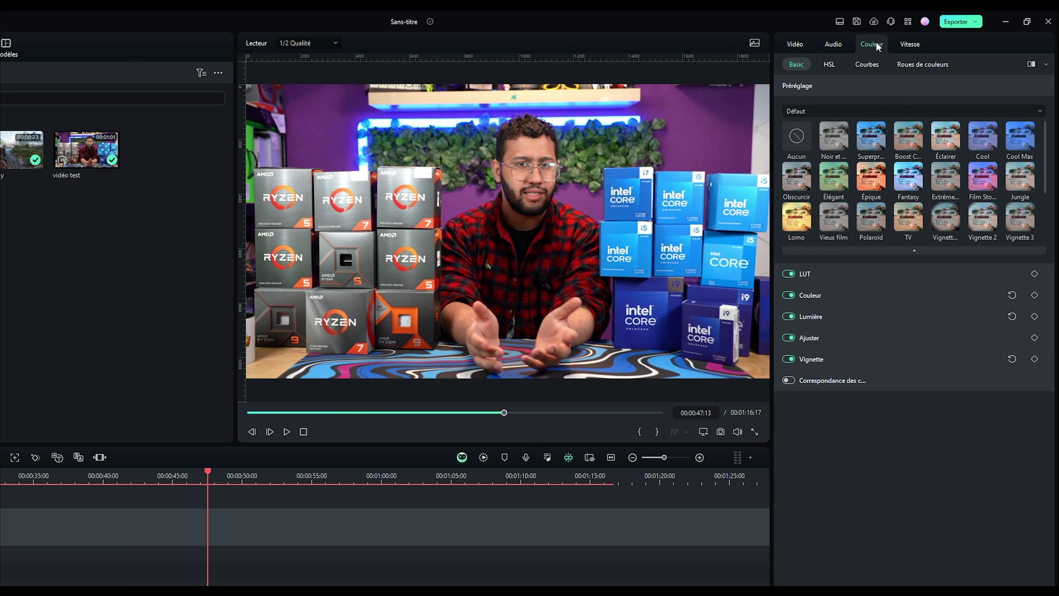
click(835, 139)
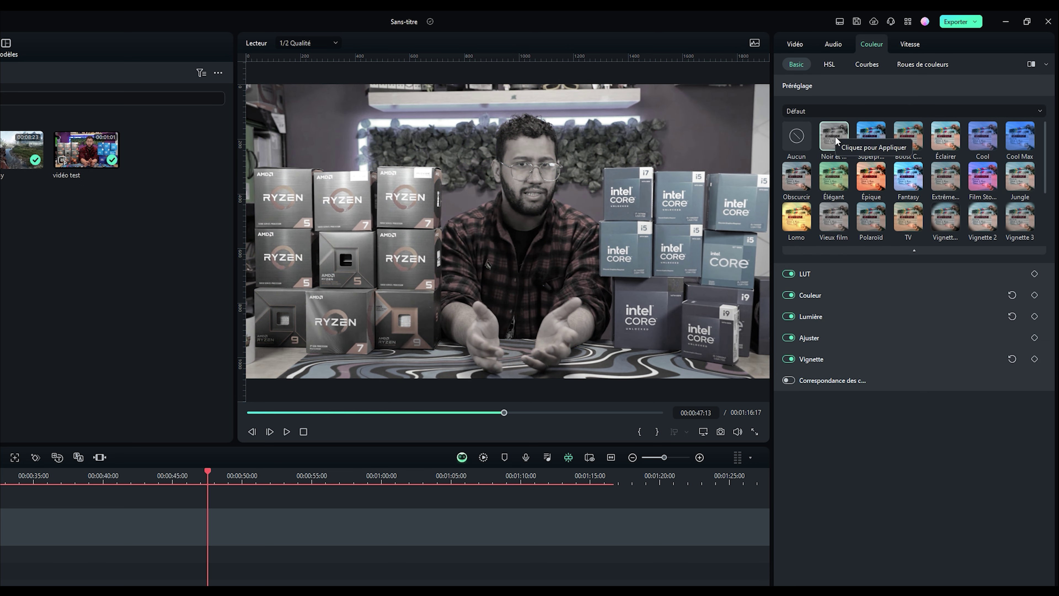
click(916, 142)
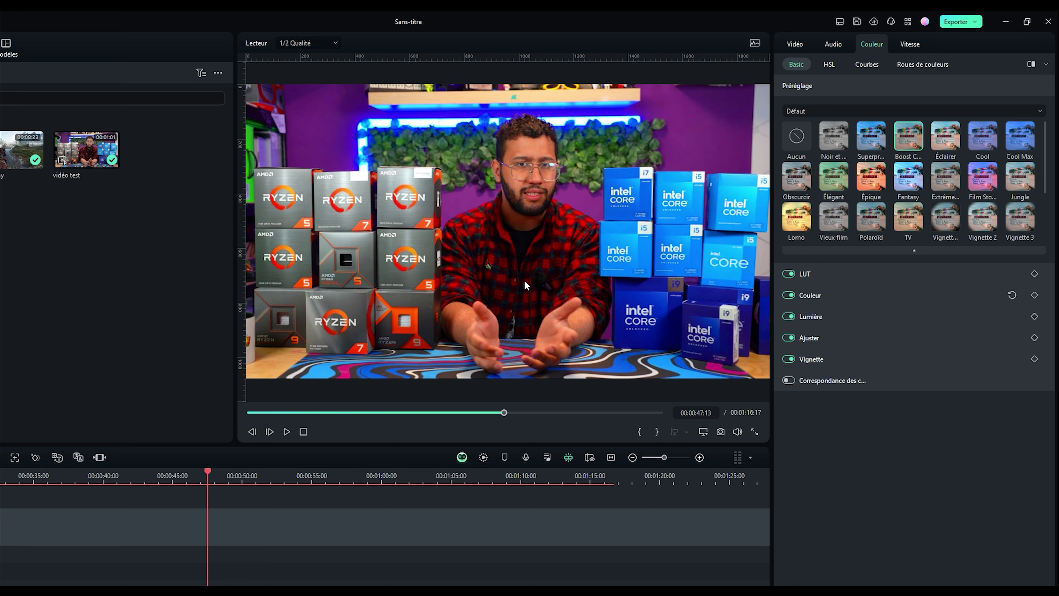
click(870, 215)
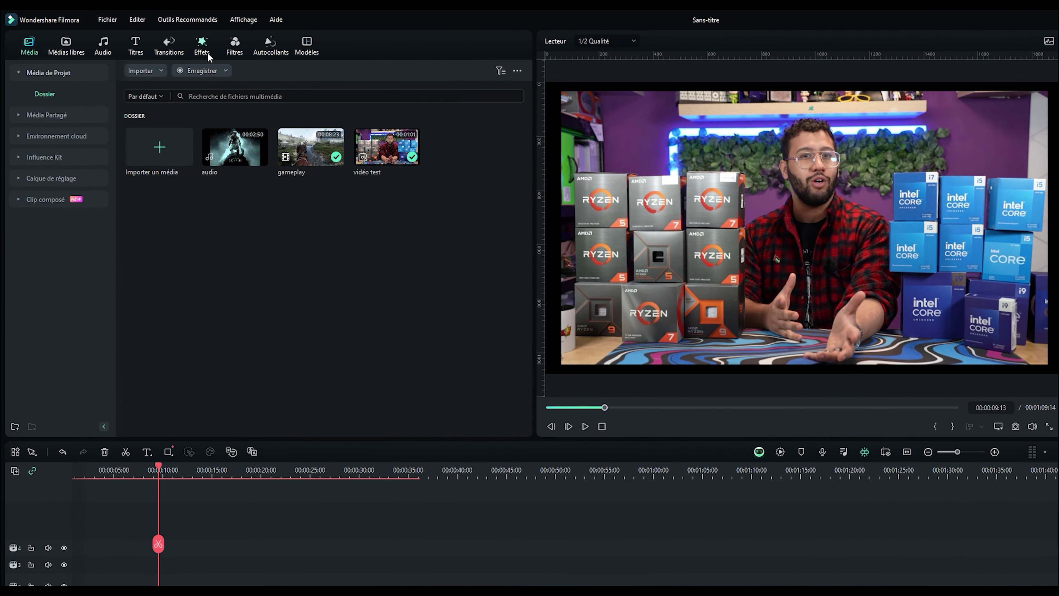
Browse the video effects from Tendances to Rétro and the body effects, previewing VHS Statique 1 and Clone humain brillant.
click(207, 52)
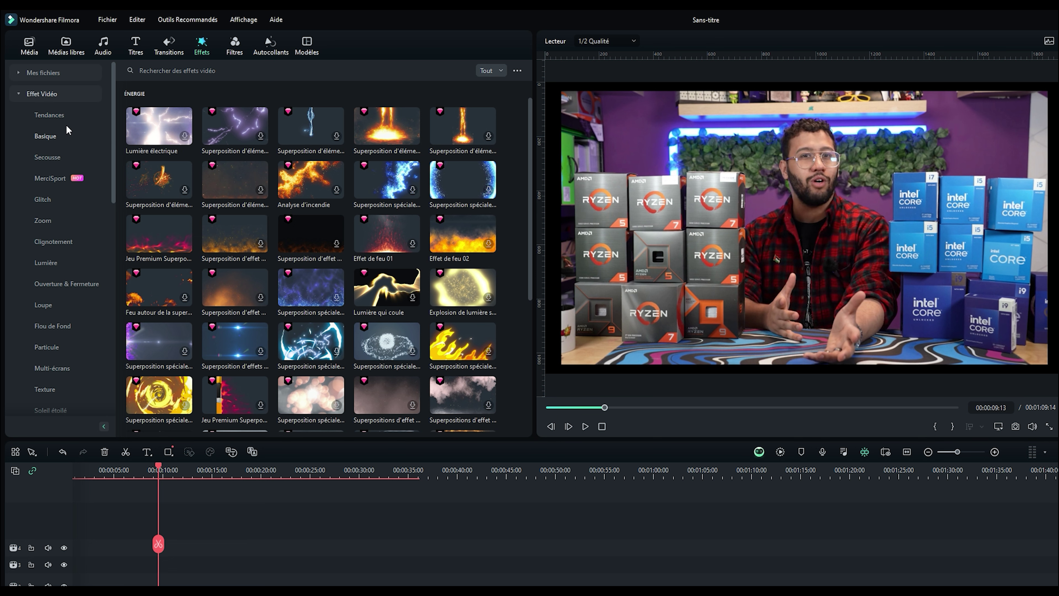
click(52, 117)
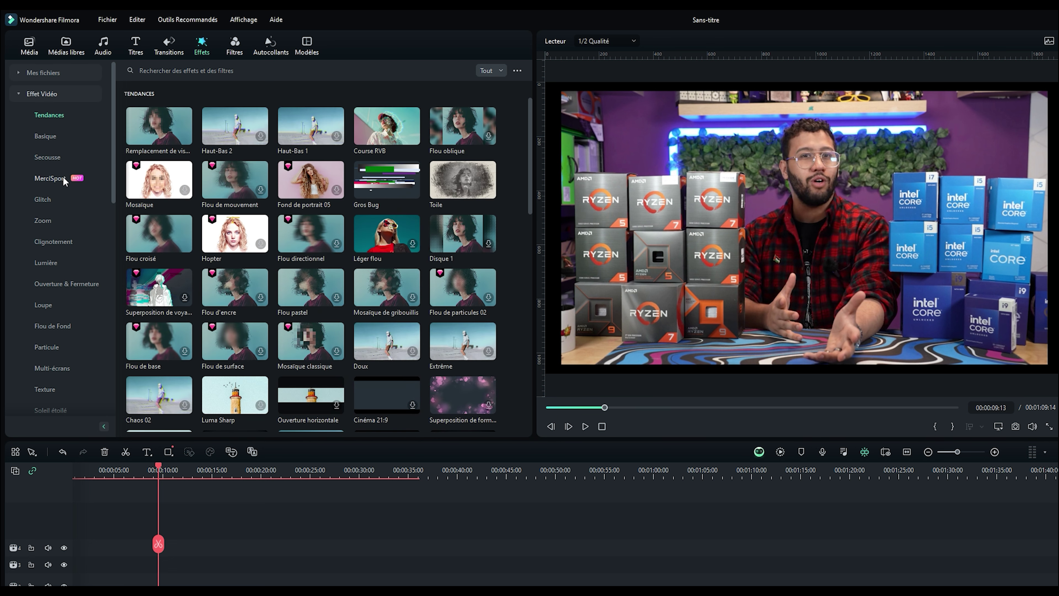
scroll(420, 333, down, 3)
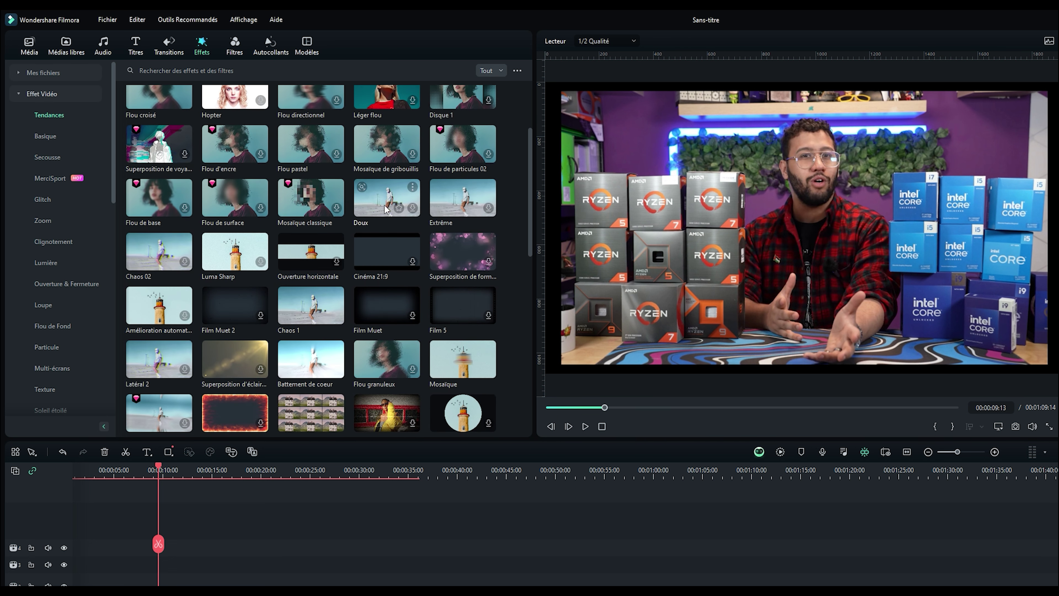
scroll(386, 208, down, 15)
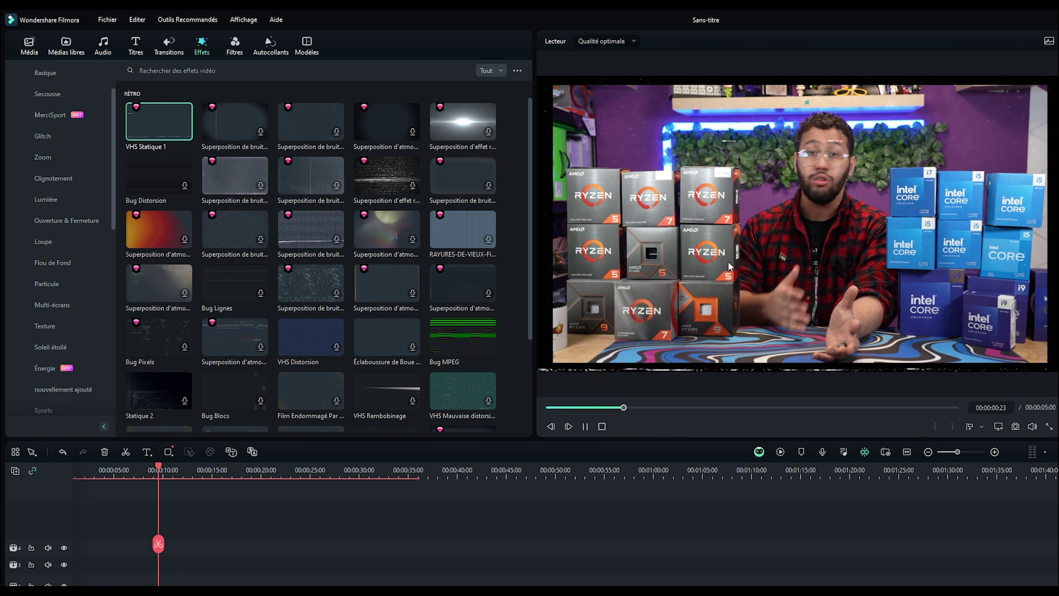
mouse_move(1032, 425)
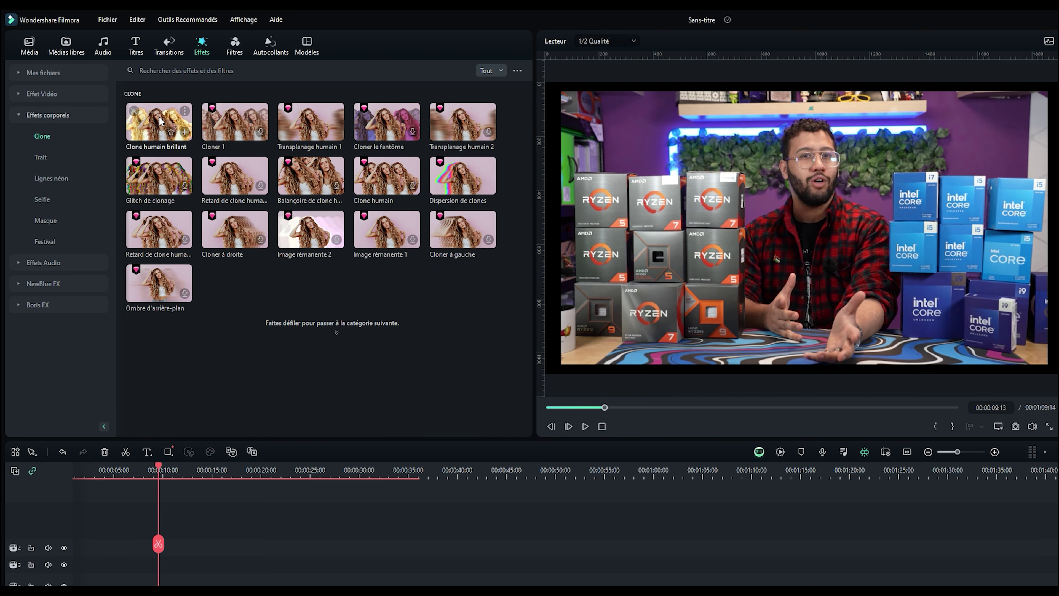
click(158, 121)
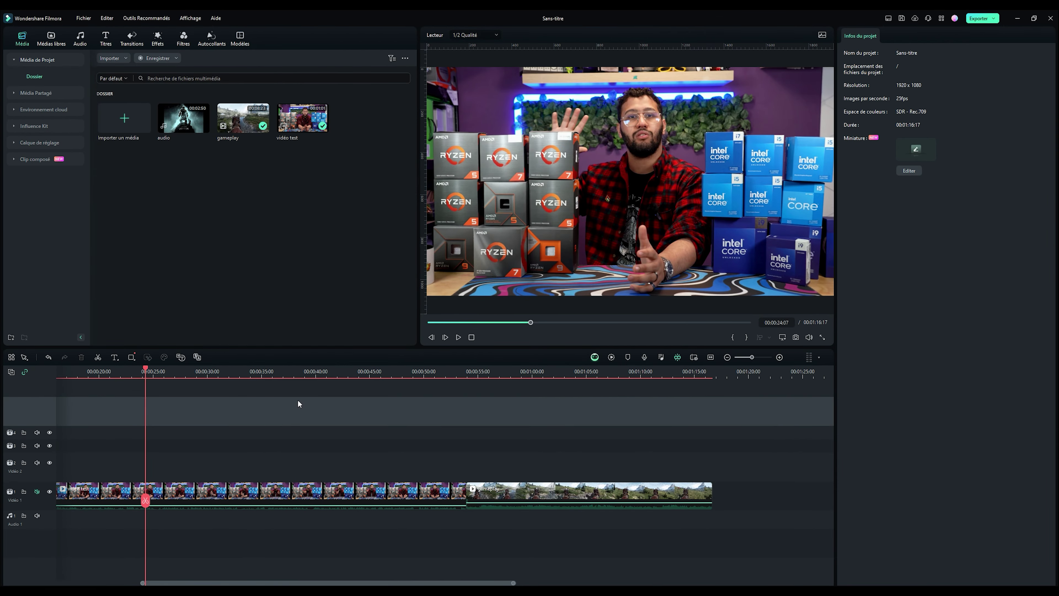
Place the imported audio file on the Audio 1 track beneath the video and test its volume adjustment during playback.
drag(184, 119, 96, 532)
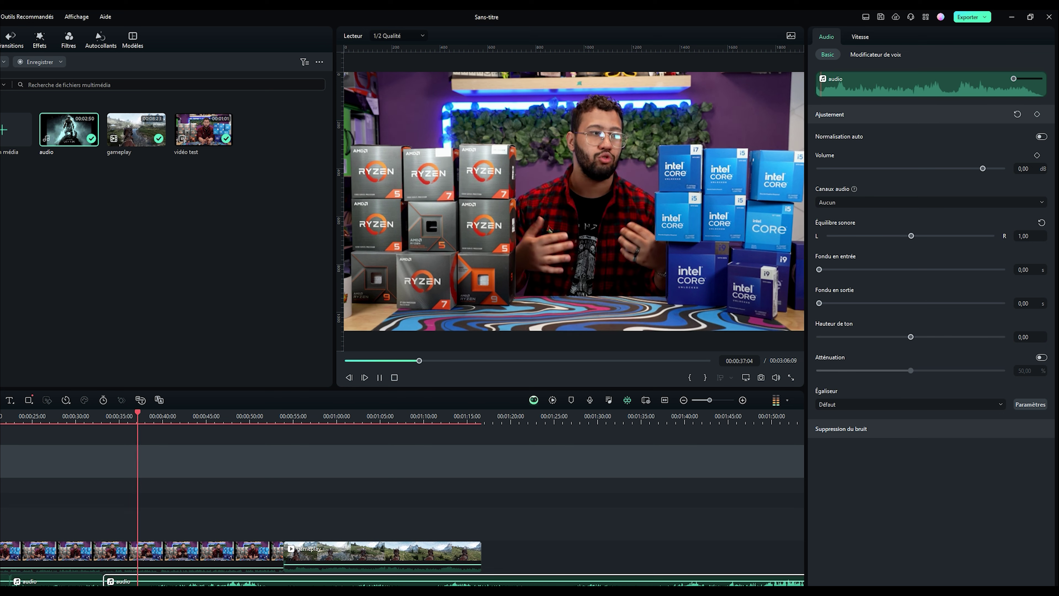
mouse_move(982, 169)
mouse_down()
mouse_move(919, 177)
mouse_move(997, 173)
mouse_move(988, 164)
mouse_up()
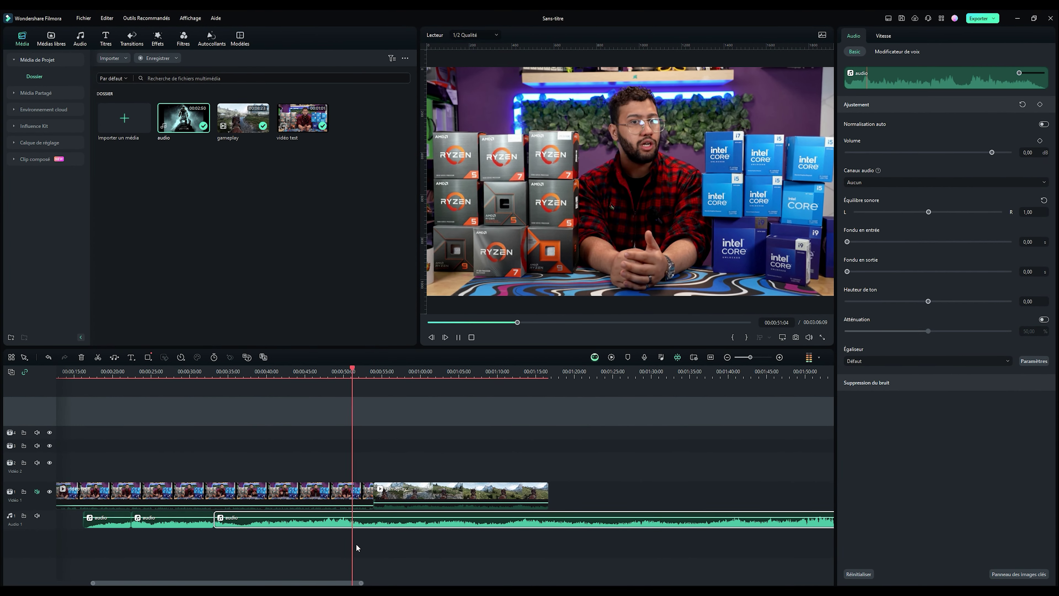
key(space)
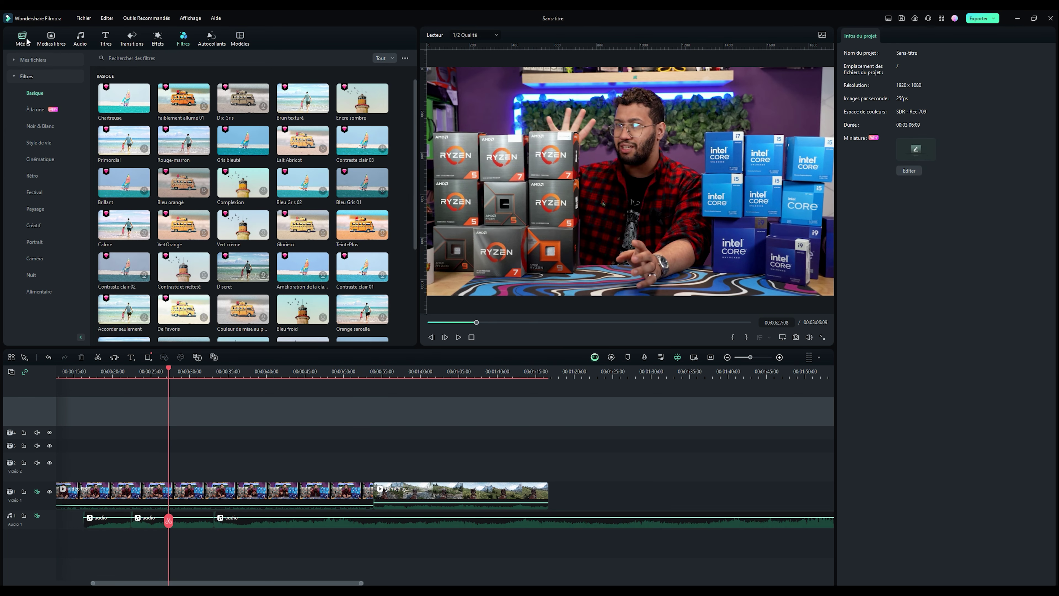
Browse the trending tracks in the built-in music library and preview the "Présentation du festival" track.
click(23, 38)
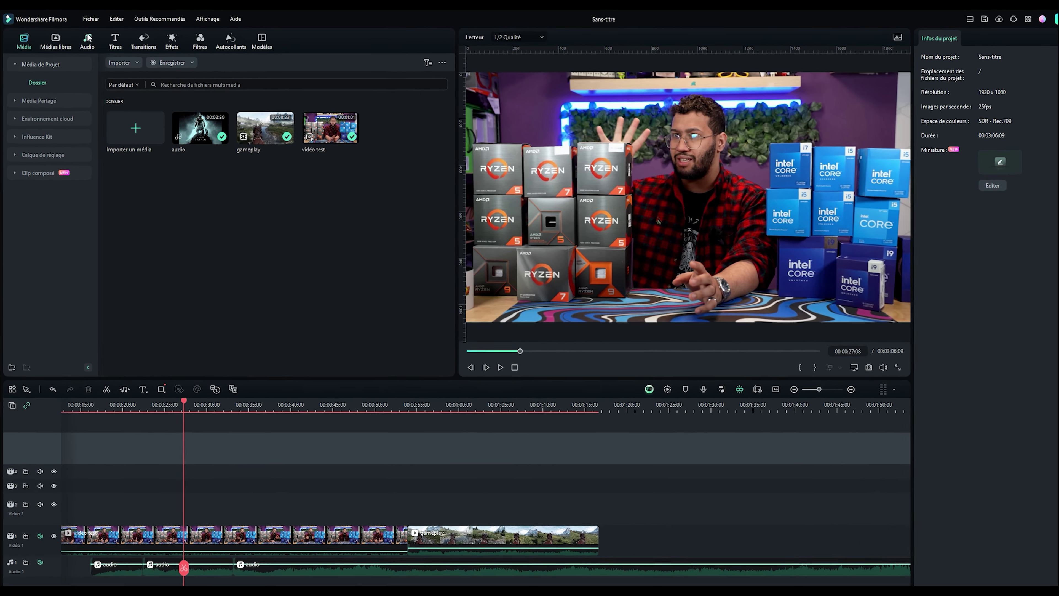
click(79, 37)
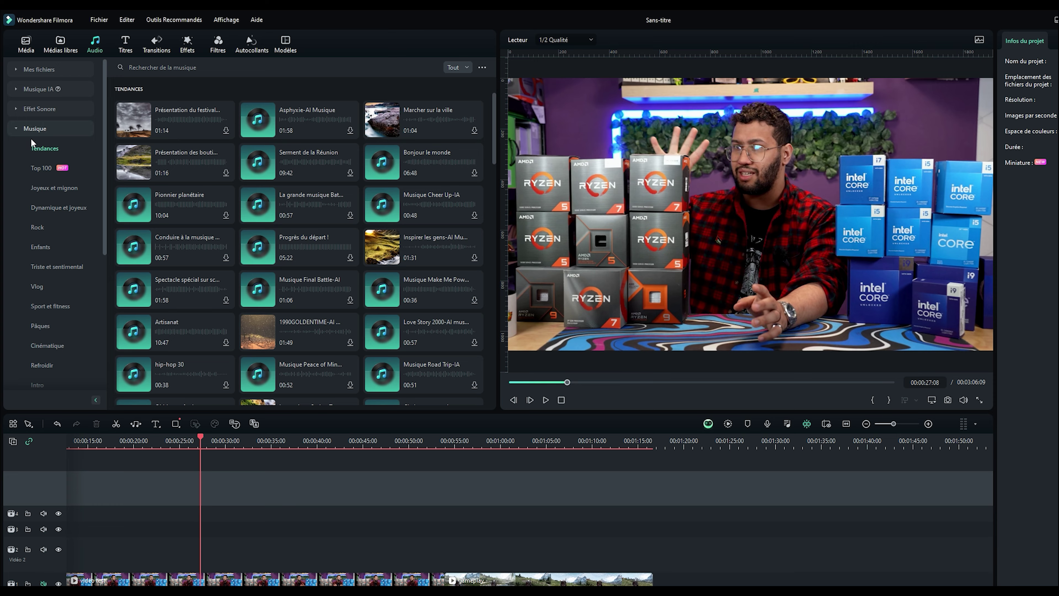
scroll(314, 272, down, 3)
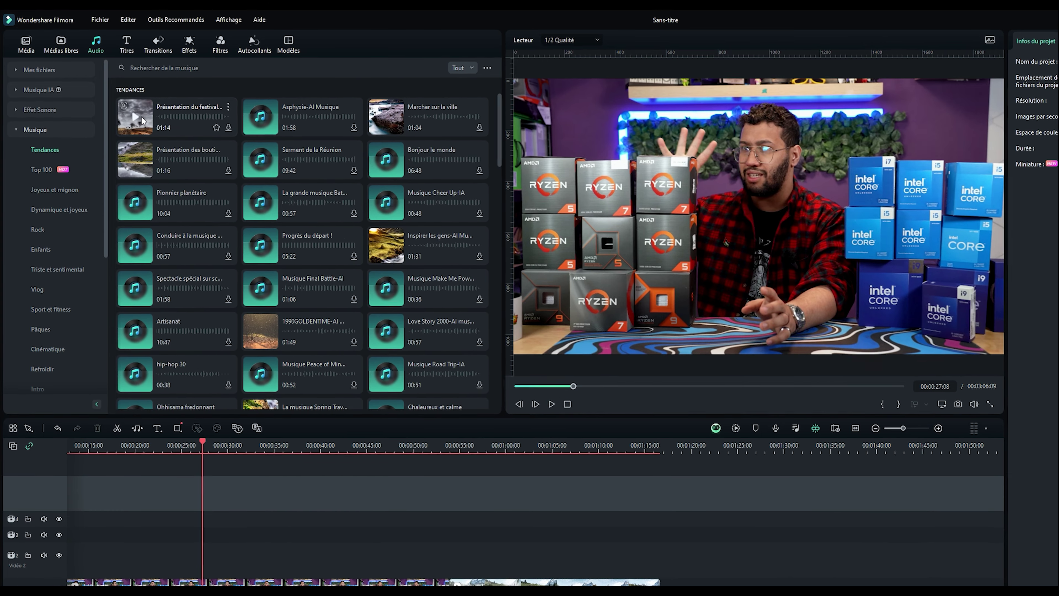
click(141, 119)
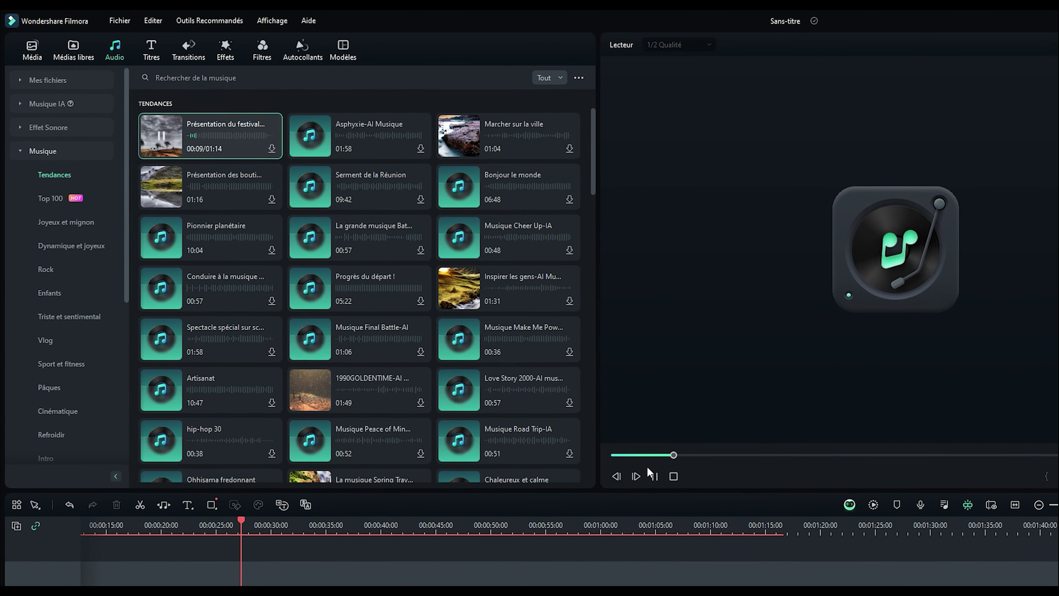
click(650, 473)
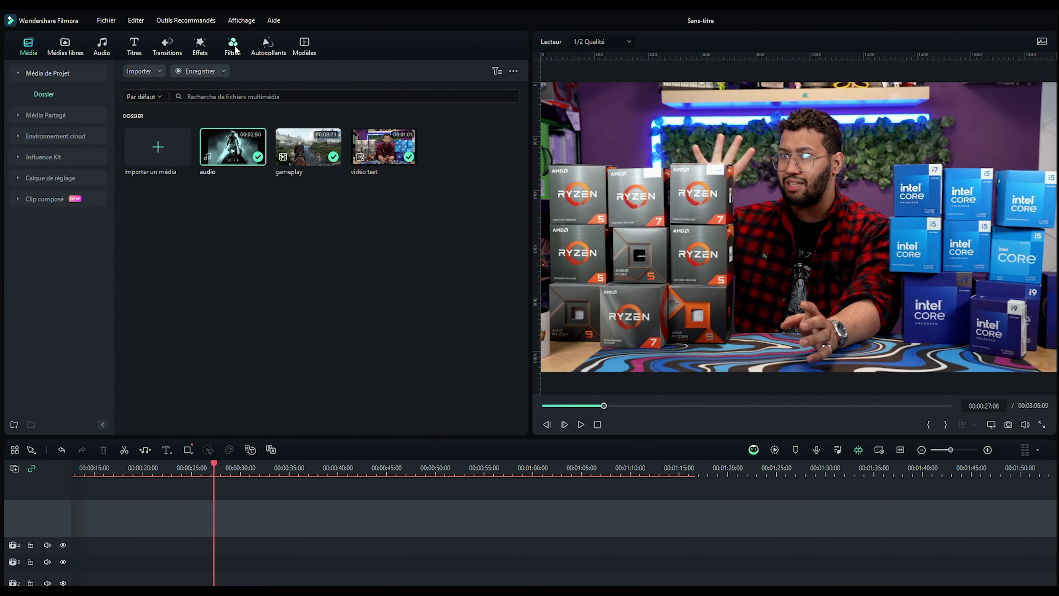
Browse the filter library through the Basique, À la une, Cinématique and Alimentaire categories.
click(234, 48)
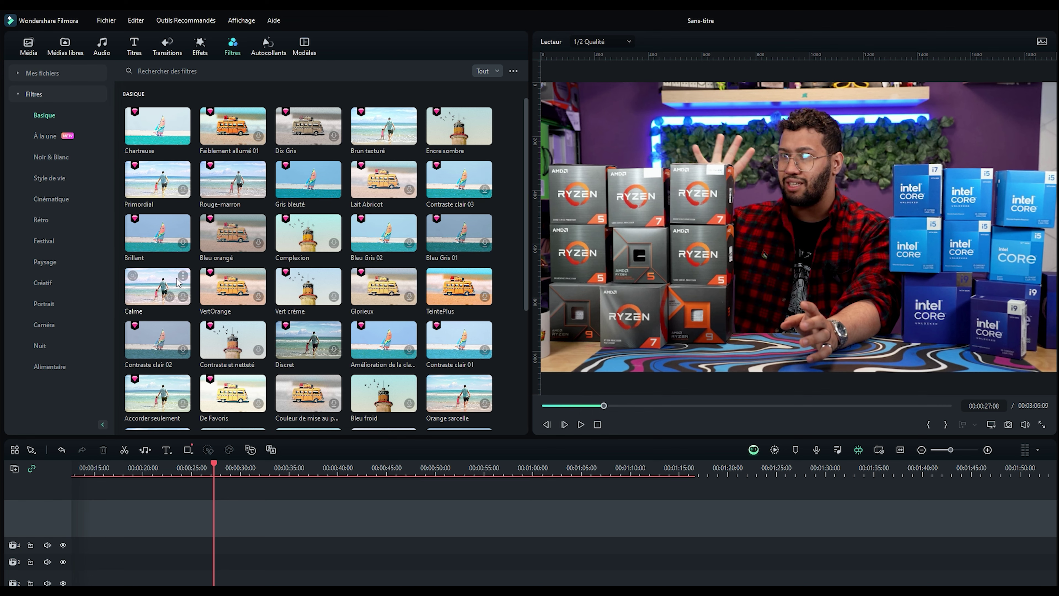
scroll(242, 310, down, 10)
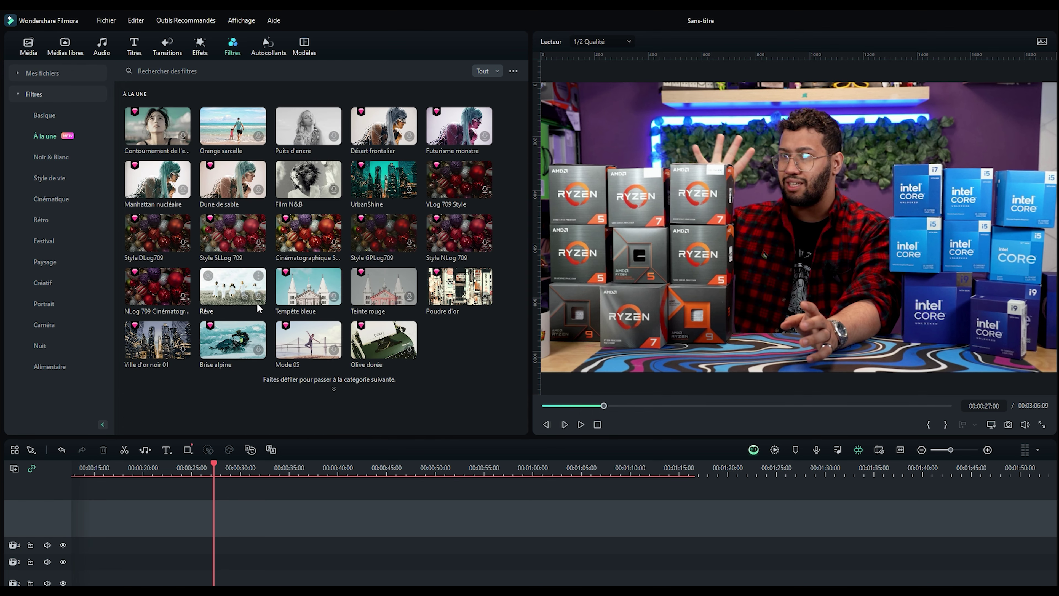
scroll(292, 256, down, 10)
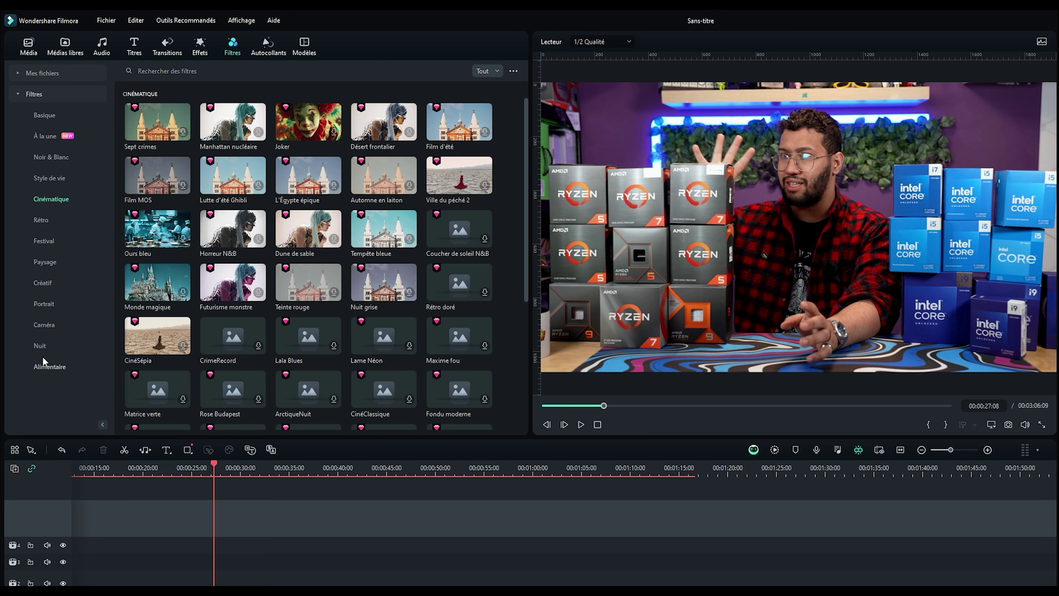
click(43, 362)
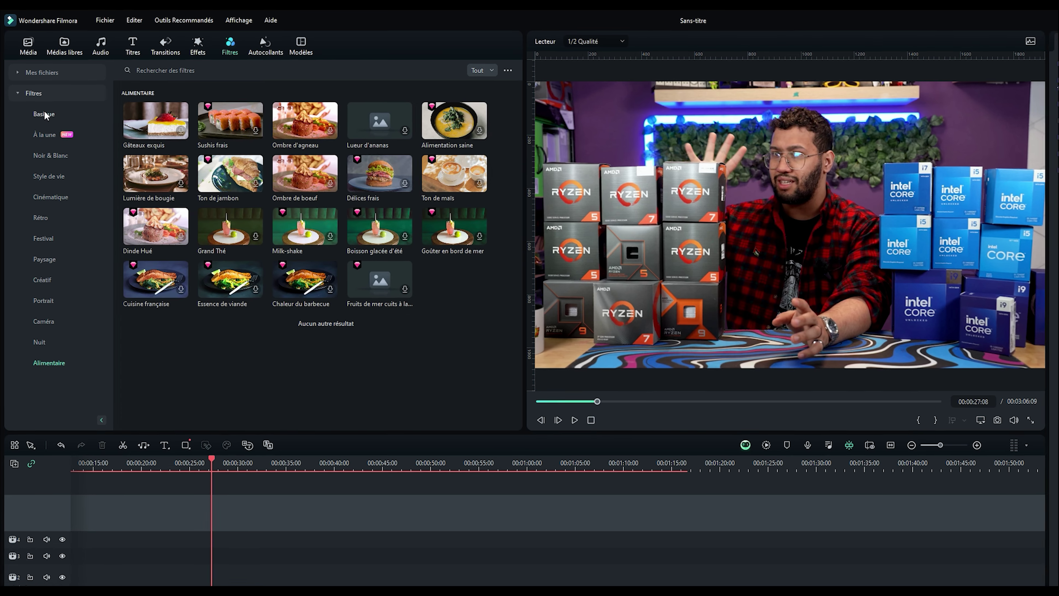
click(44, 113)
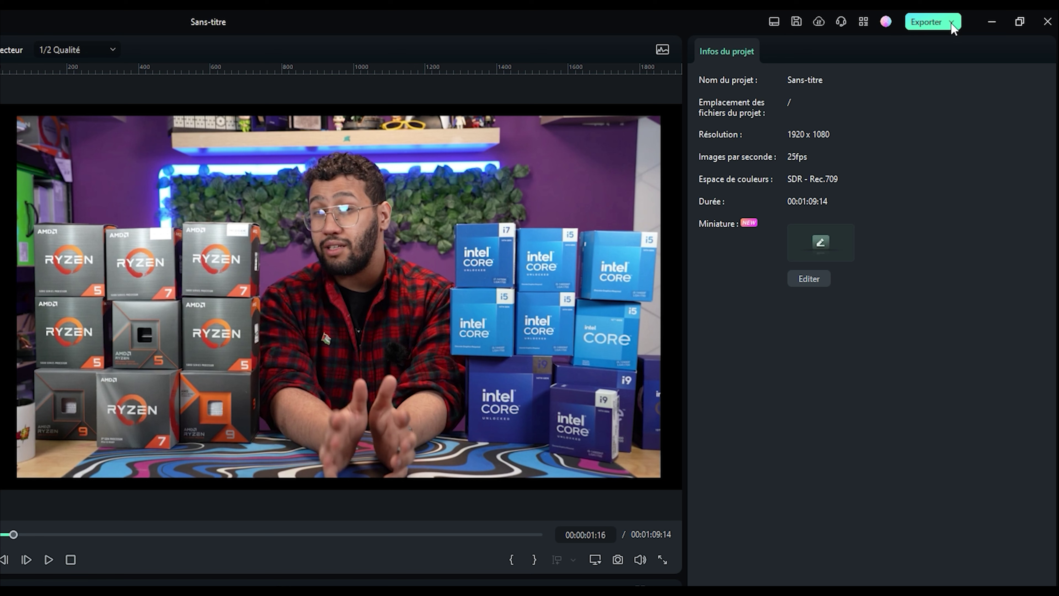
Open the export settings, choose export to a device, and set the resolution to 3840x2160.
click(951, 22)
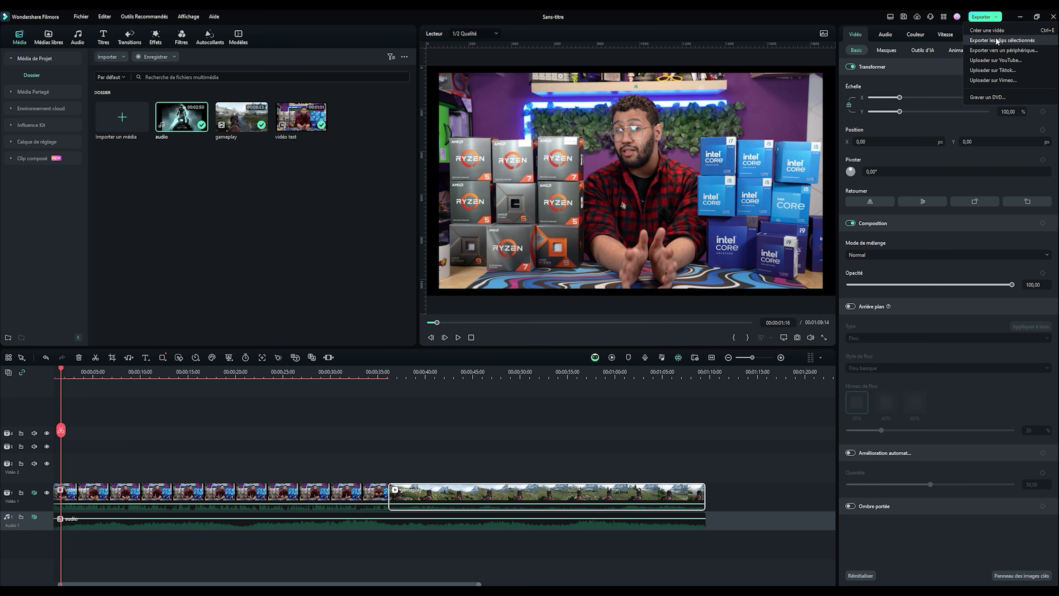
click(994, 40)
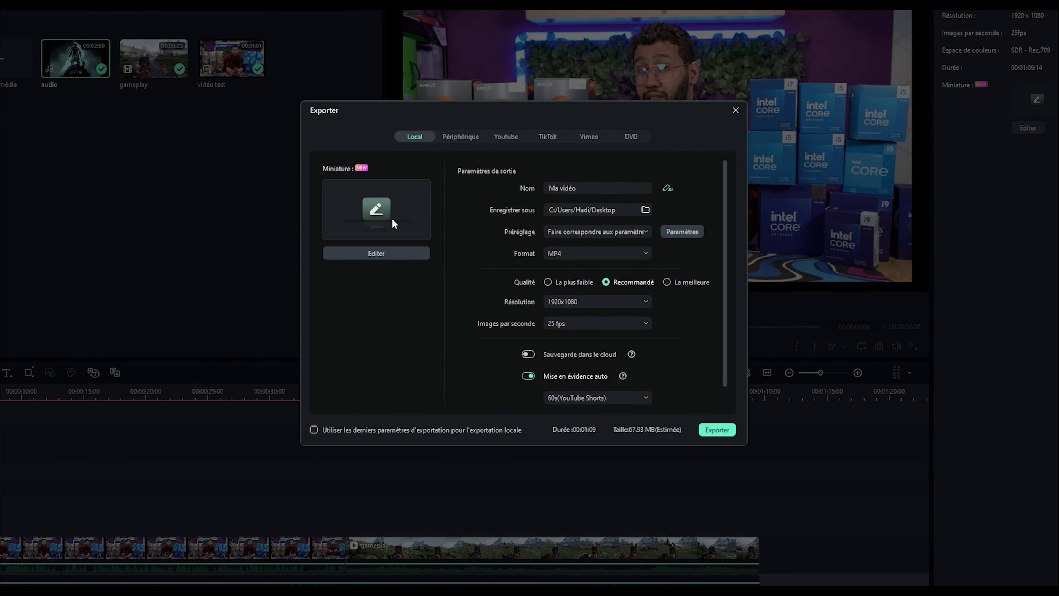
click(459, 135)
click(620, 303)
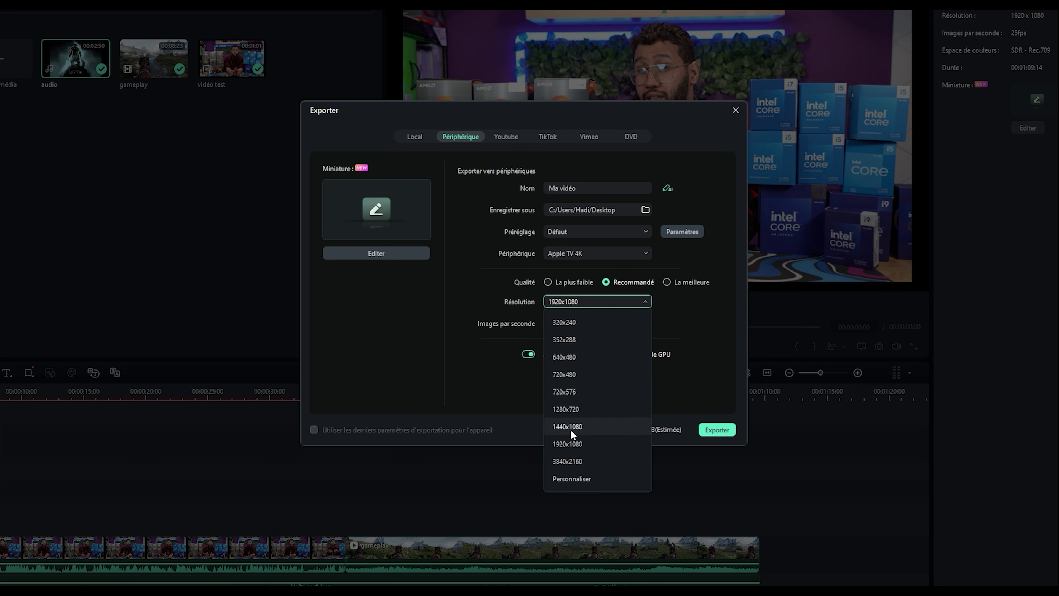
click(575, 461)
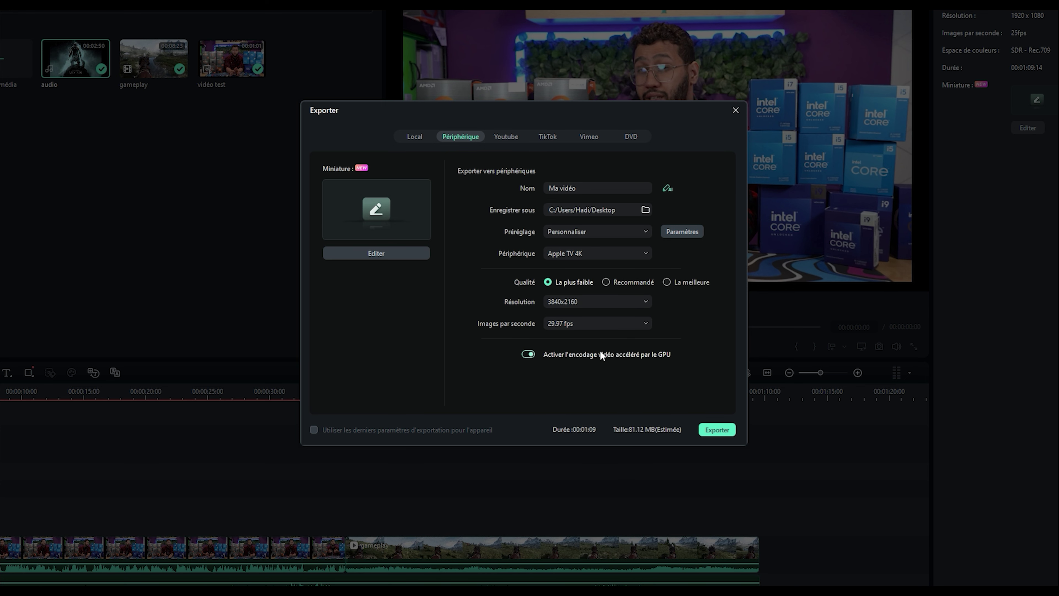